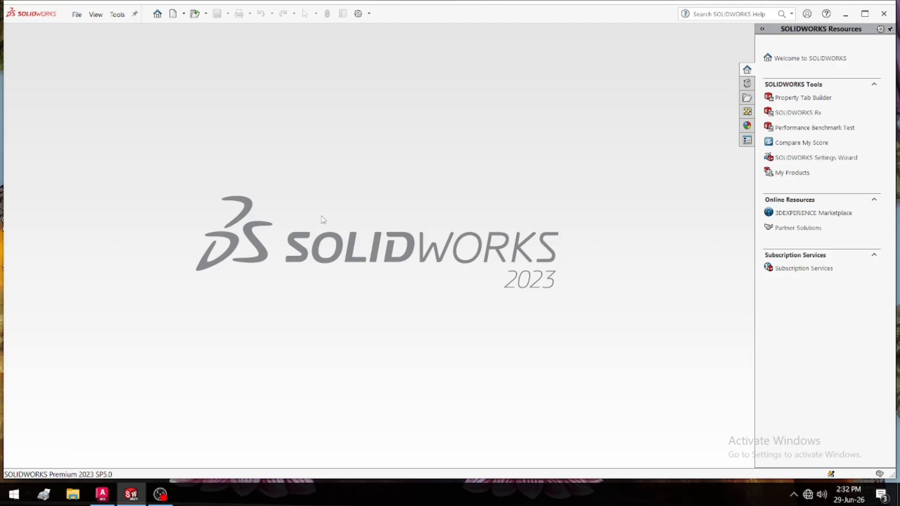
# Create a new part and start a sketch on the Top Plane.
pyautogui.click(157, 14)
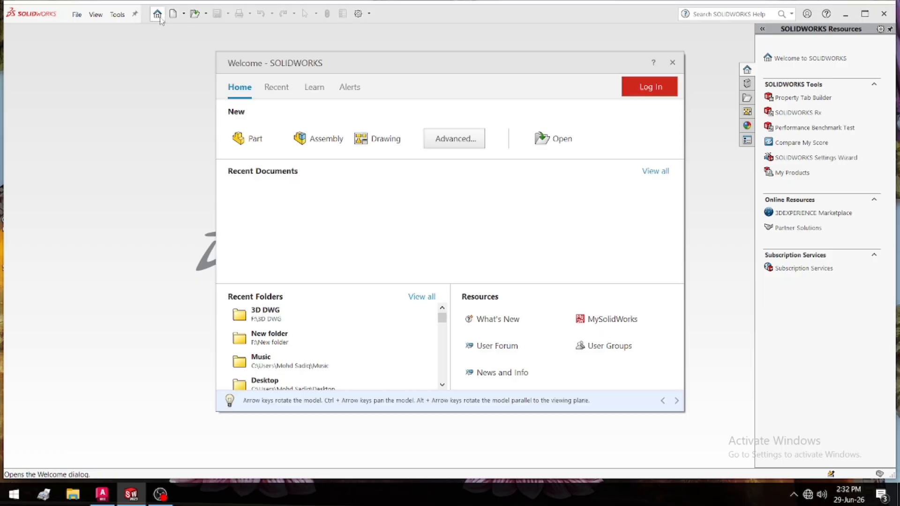
pyautogui.click(242, 140)
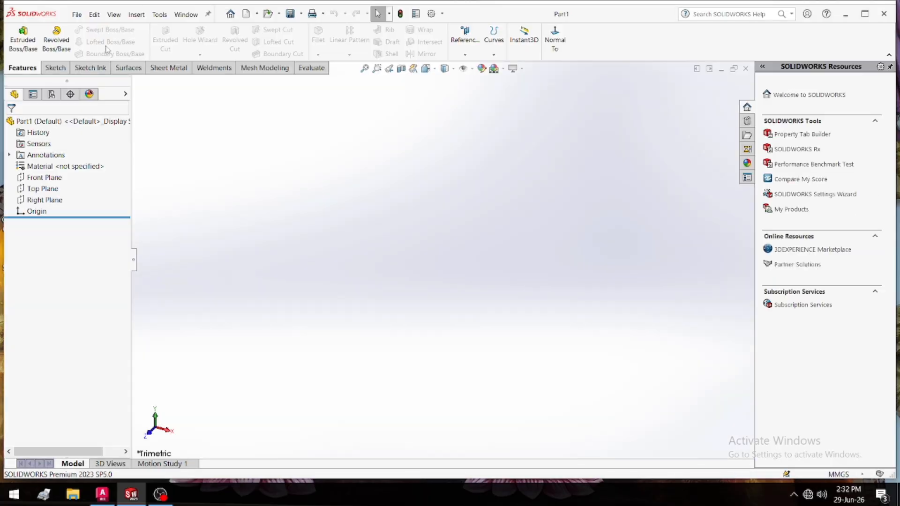
pyautogui.click(48, 69)
pyautogui.click(19, 38)
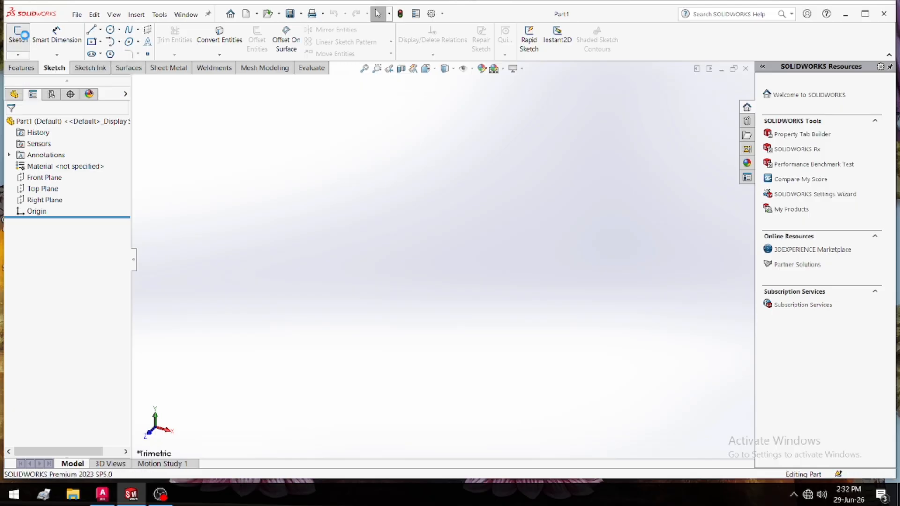
pyautogui.click(283, 248)
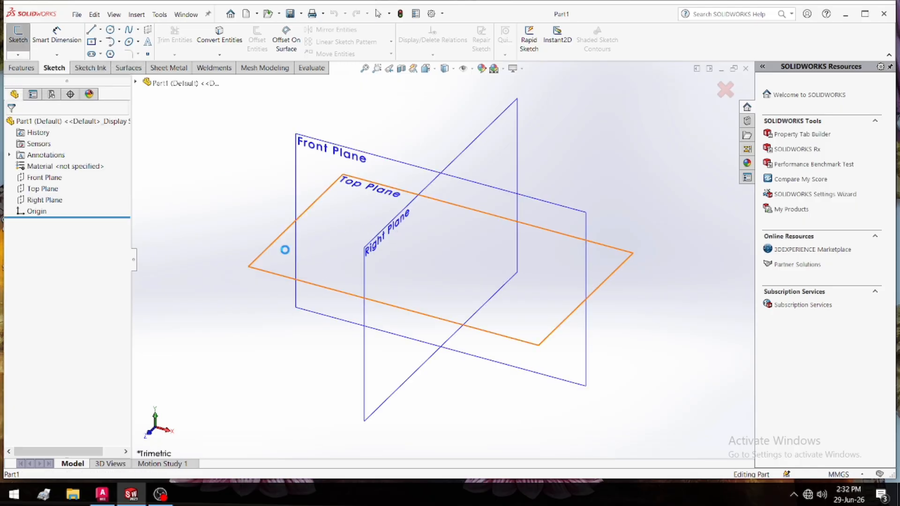
# Sketch a center rectangle about 164 mm wide, centred on the origin.
pyautogui.click(92, 42)
pyautogui.click(50, 166)
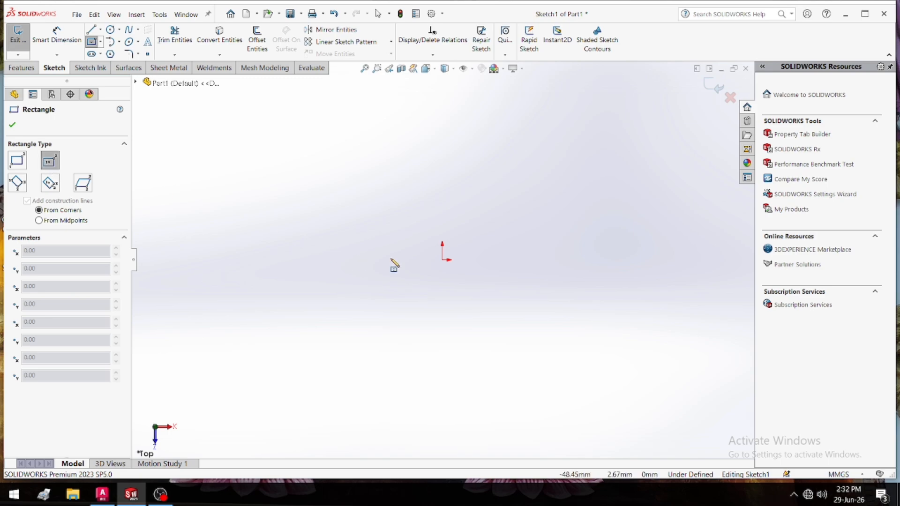
pyautogui.click(442, 259)
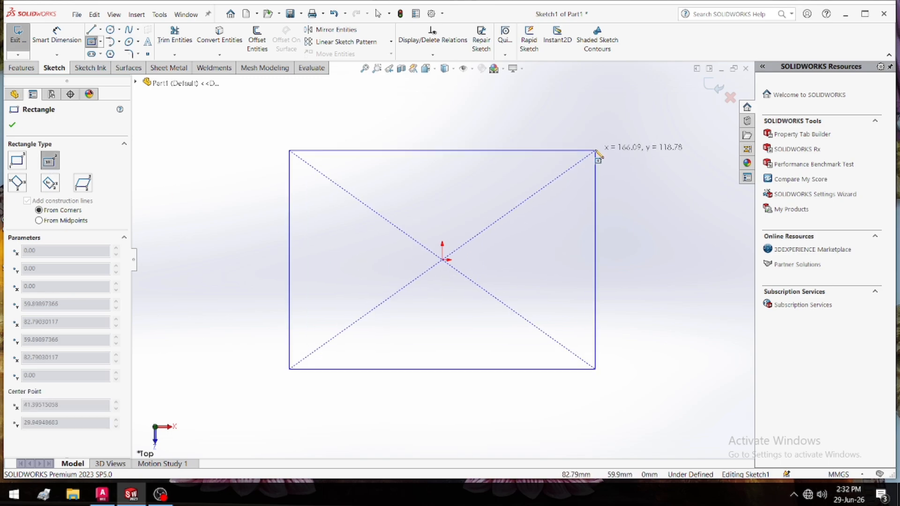
pyautogui.click(593, 149)
# Dimension the rectangle's upper horizontal edge and set its length to 200 mm.
pyautogui.moveTo(640, 306); pyautogui.dragTo(632, 115, button='right')
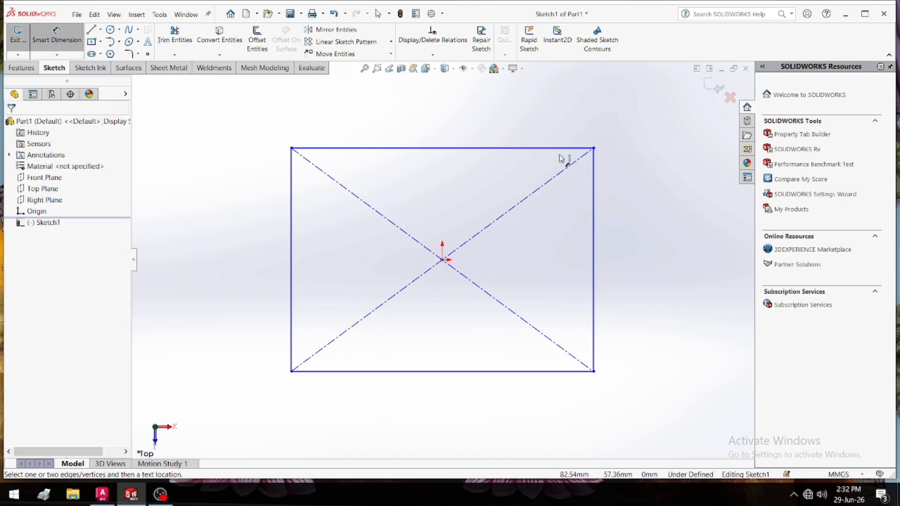
pyautogui.click(480, 149)
pyautogui.click(446, 140)
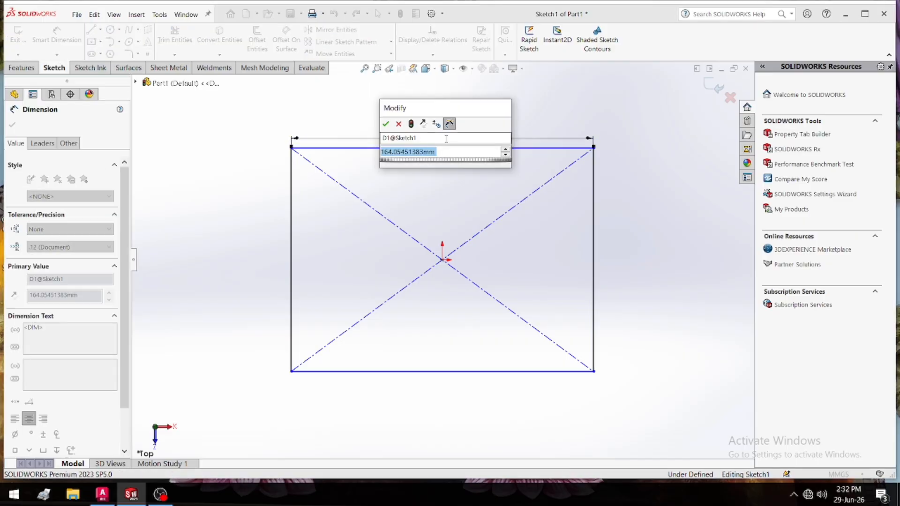
pyautogui.write('20')
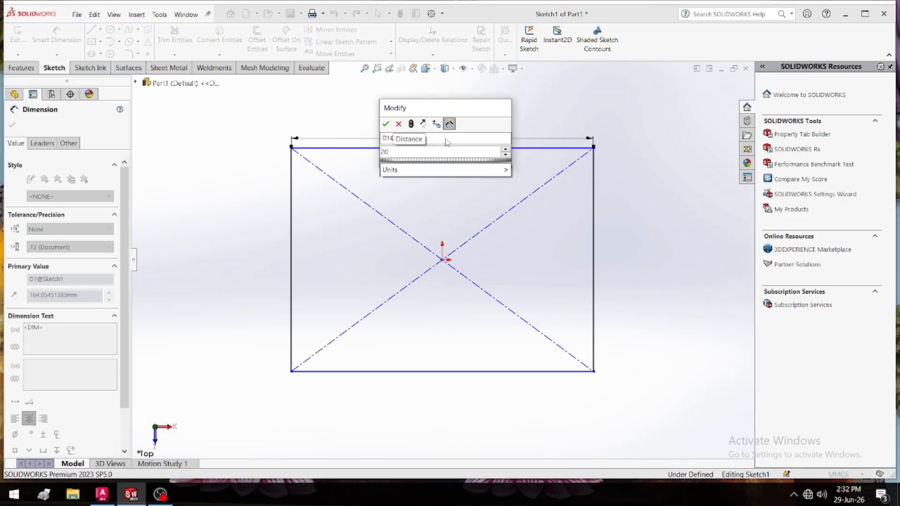
pyautogui.write('0')
pyautogui.press('Return')
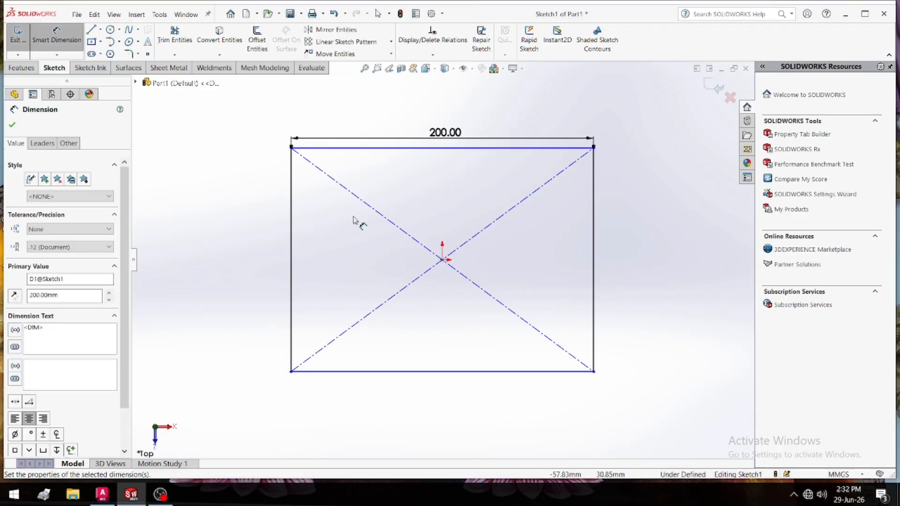
# Dimension the rectangle's vertical side and set its length to 150 mm.
pyautogui.click(290, 287)
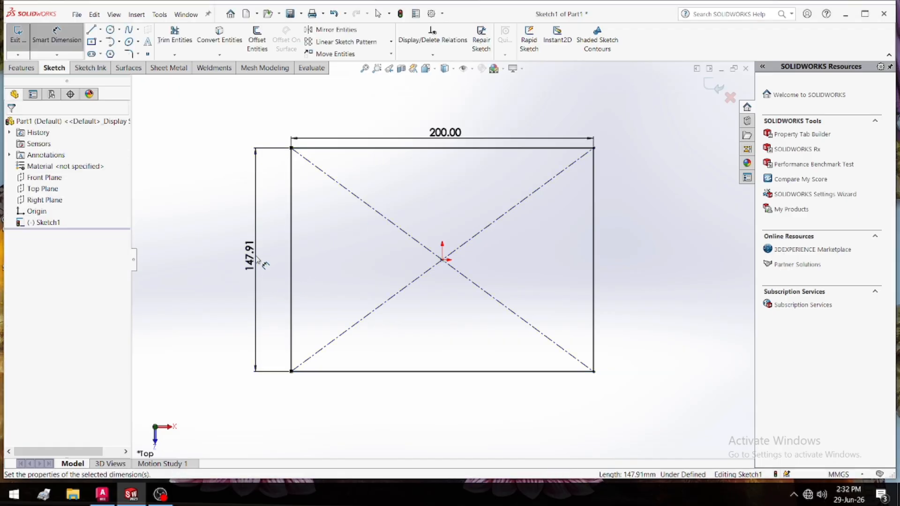
pyautogui.click(259, 263)
pyautogui.write('150')
pyautogui.press('Return')
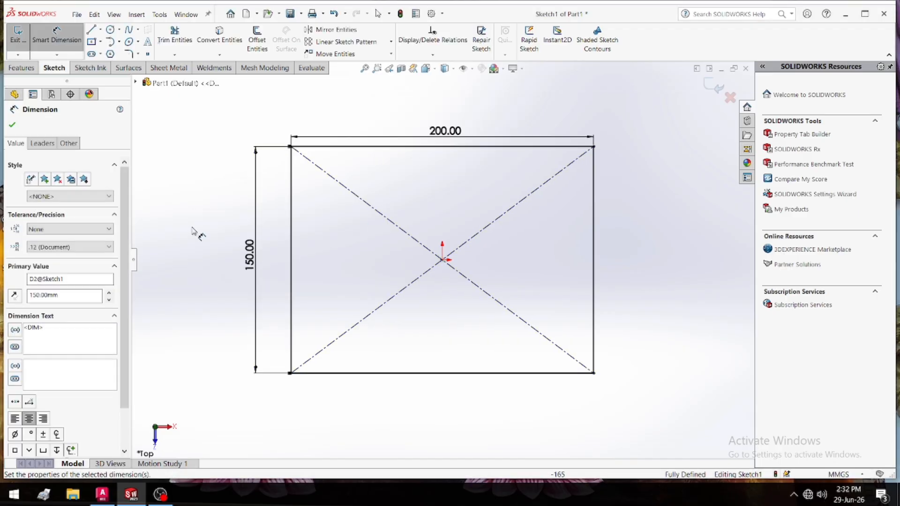
pyautogui.click(195, 230)
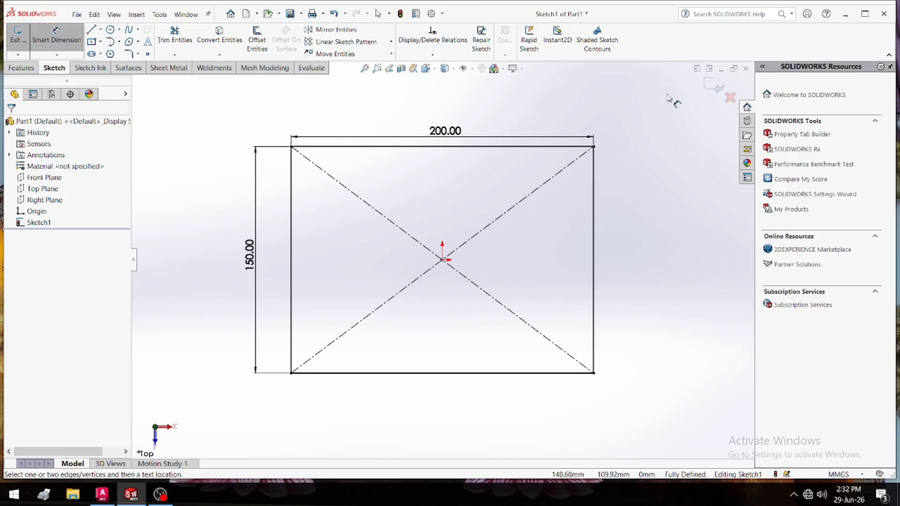
# Start an Extruded Boss/Base from the rectangle sketch with a Blind end condition.
pyautogui.click(26, 72)
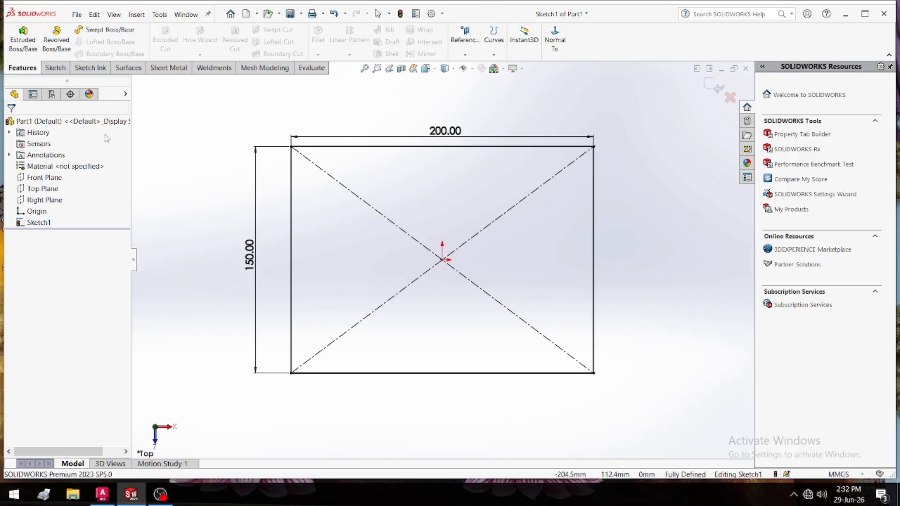
pyautogui.click(23, 40)
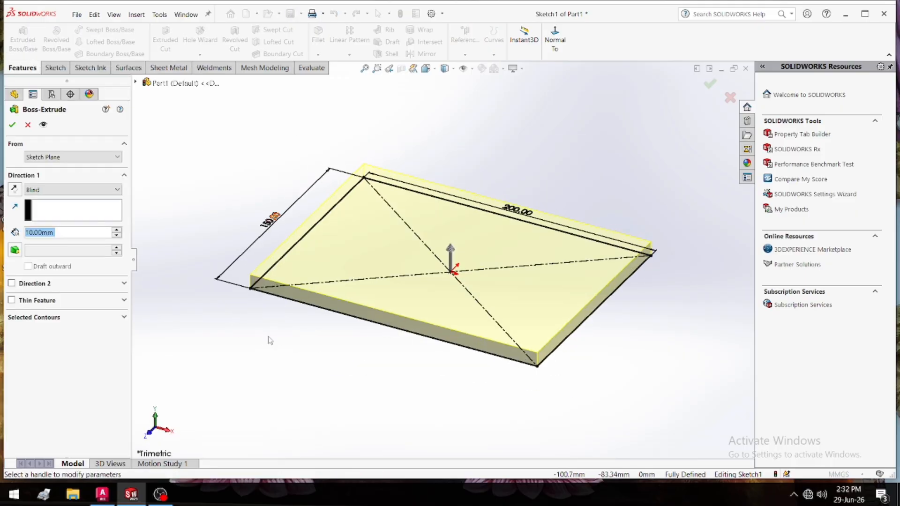
pyautogui.moveTo(280, 336)
pyautogui.mouseDown(button='middle')
pyautogui.moveTo(295, 306)
pyautogui.moveTo(353, 285)
pyautogui.moveTo(283, 396)
pyautogui.mouseUp(button='middle')
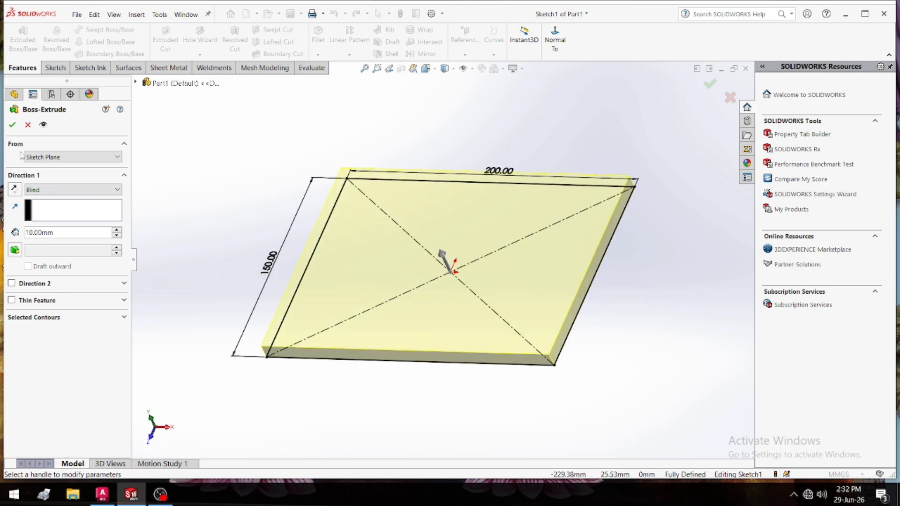
pyautogui.click(104, 189)
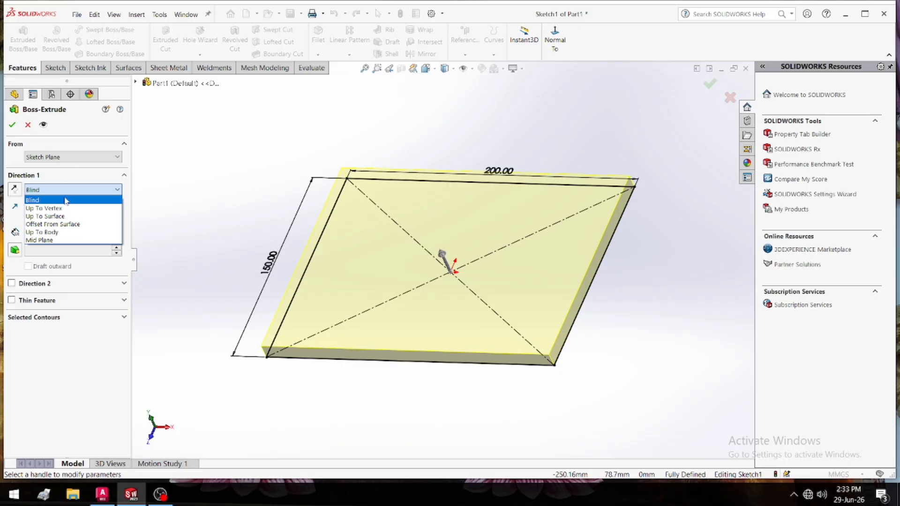
pyautogui.click(65, 201)
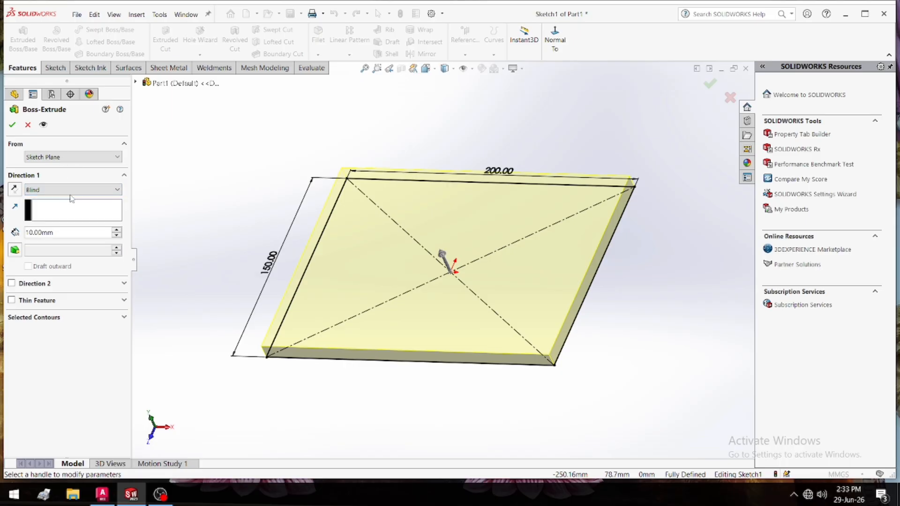
# Increase the extrusion depth in increments to 110 mm.
pyautogui.doubleClick(58, 232)
pyautogui.scroll(7, 120, 234)
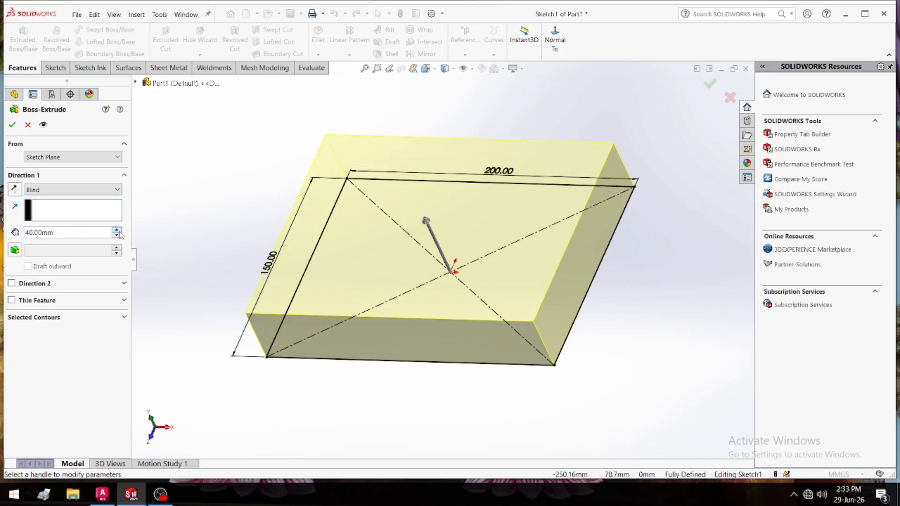
pyautogui.moveTo(250, 291); pyautogui.dragTo(266, 237, button='middle')
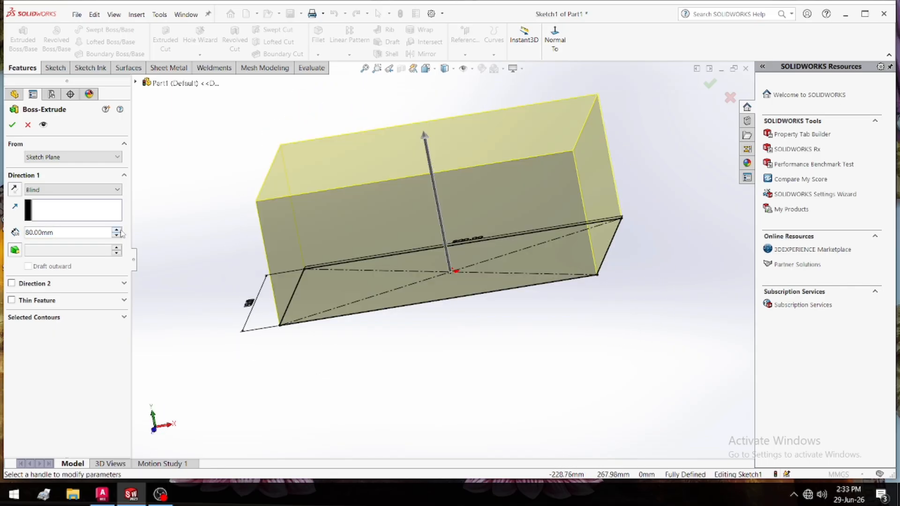
pyautogui.scroll(3, 117, 233)
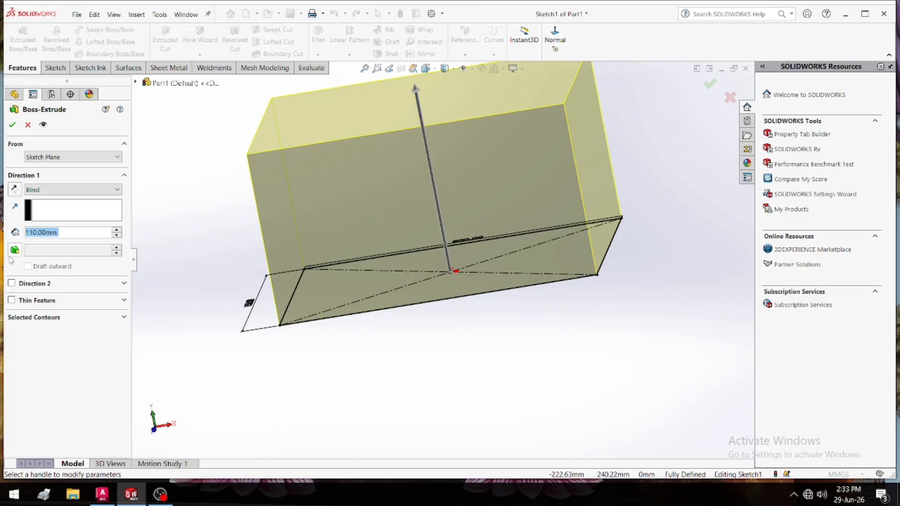
# Set the extrusion depth to 50 mm.
pyautogui.write('50')
pyautogui.press('Return')
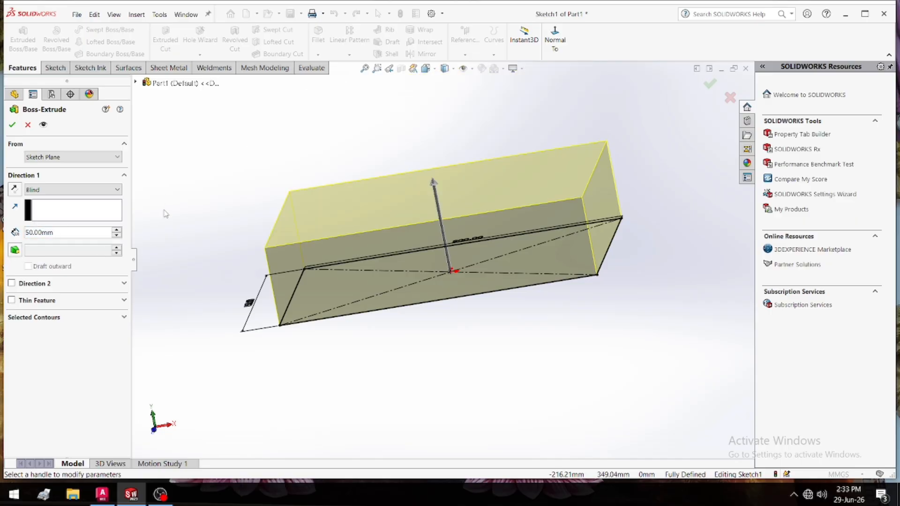
pyautogui.moveTo(176, 218); pyautogui.dragTo(173, 252, button='middle')
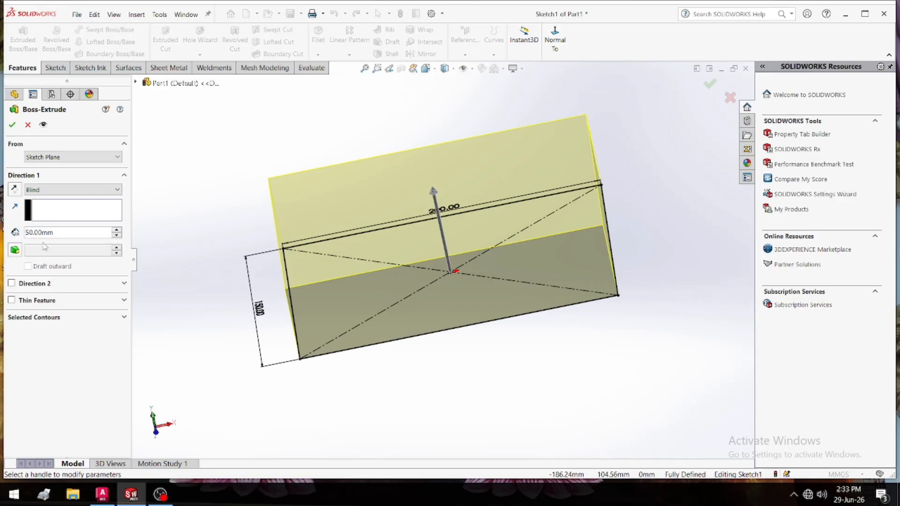
# Turn on draft for the extrusion and raise its angle in increments to 12 degrees.
pyautogui.click(15, 251)
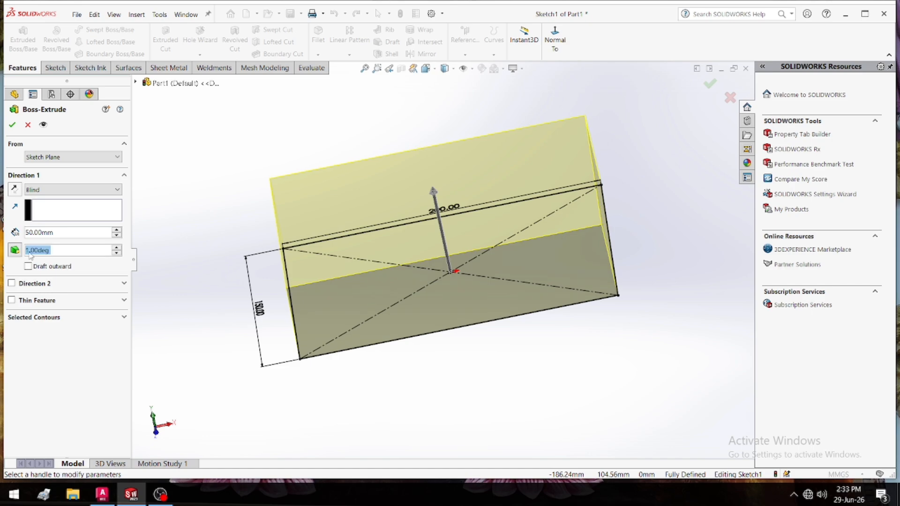
pyautogui.click(116, 247)
pyautogui.click(116, 248)
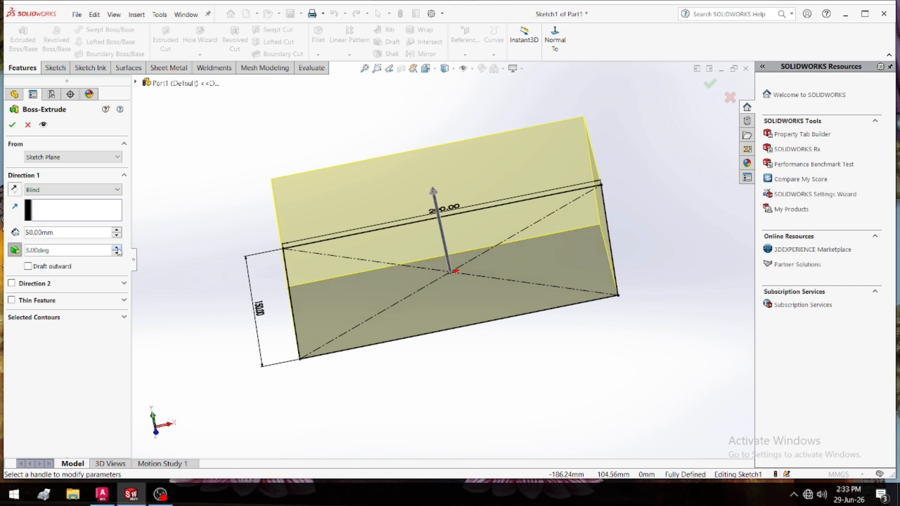
pyautogui.click(116, 248)
pyautogui.click(116, 248)
pyautogui.click(116, 248)
pyautogui.click(117, 249)
pyautogui.moveTo(228, 262); pyautogui.dragTo(165, 260, button='middle')
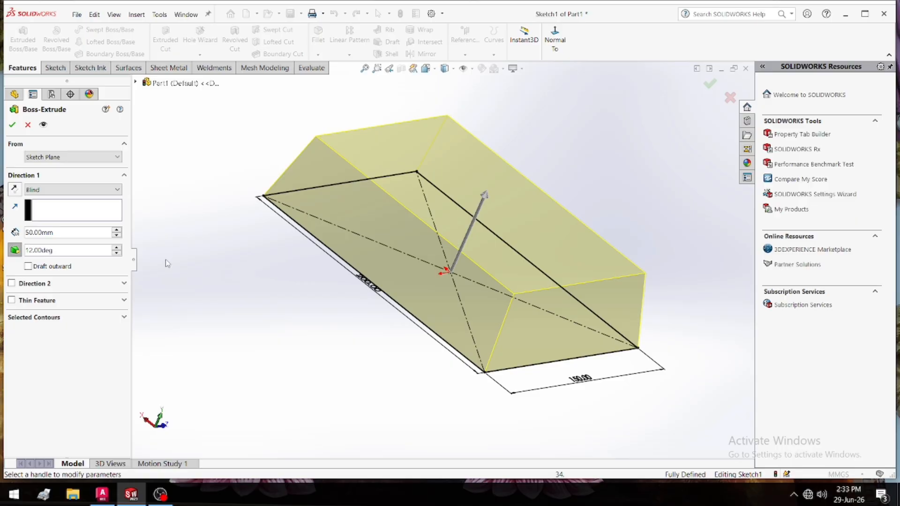
# Raise the extrusion's draft angle further in increments to 46 degrees.
pyautogui.click(116, 248)
pyautogui.click(116, 249)
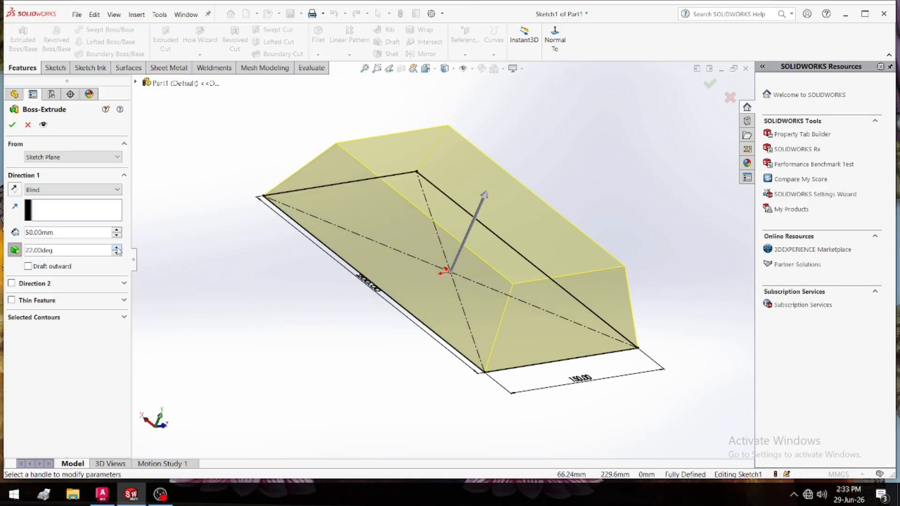
pyautogui.click(116, 248)
pyautogui.click(116, 248)
pyautogui.click(117, 248)
pyautogui.click(117, 249)
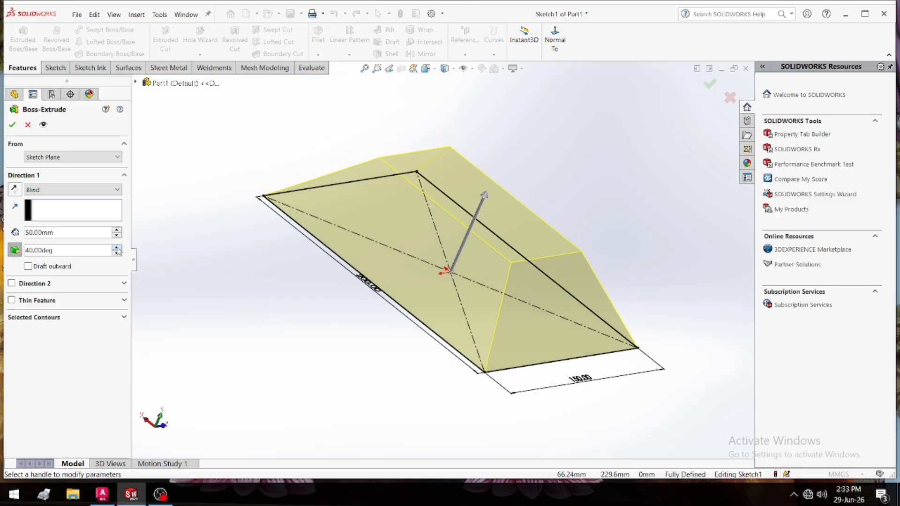
pyautogui.click(117, 248)
pyautogui.click(116, 249)
pyautogui.moveTo(279, 312)
pyautogui.mouseDown(button='middle')
pyautogui.moveTo(391, 282)
pyautogui.moveTo(444, 354)
pyautogui.moveTo(470, 416)
pyautogui.moveTo(539, 412)
pyautogui.moveTo(536, 421)
pyautogui.moveTo(424, 423)
pyautogui.moveTo(357, 414)
pyautogui.moveTo(305, 430)
pyautogui.moveTo(279, 406)
pyautogui.mouseUp(button='middle')
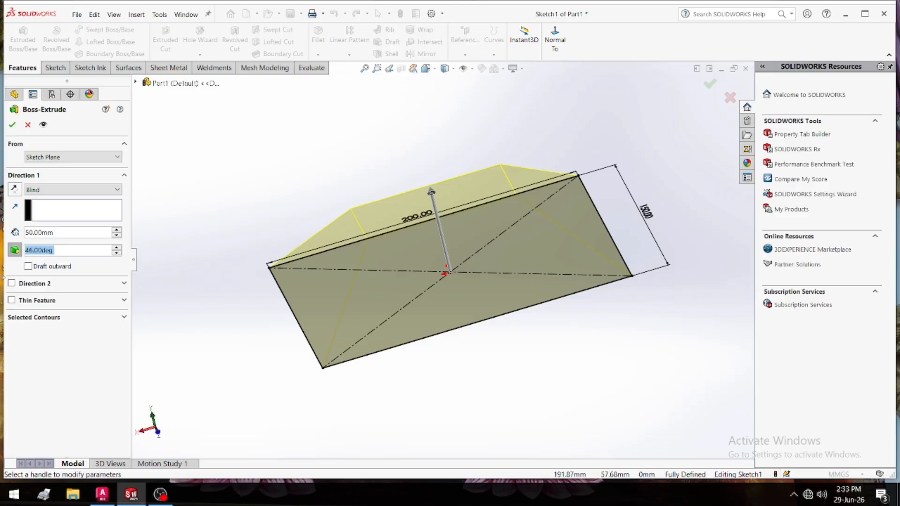
# Try the Draft outward option on the extrusion, inspect the preview, and turn the option off again.
pyautogui.click(28, 267)
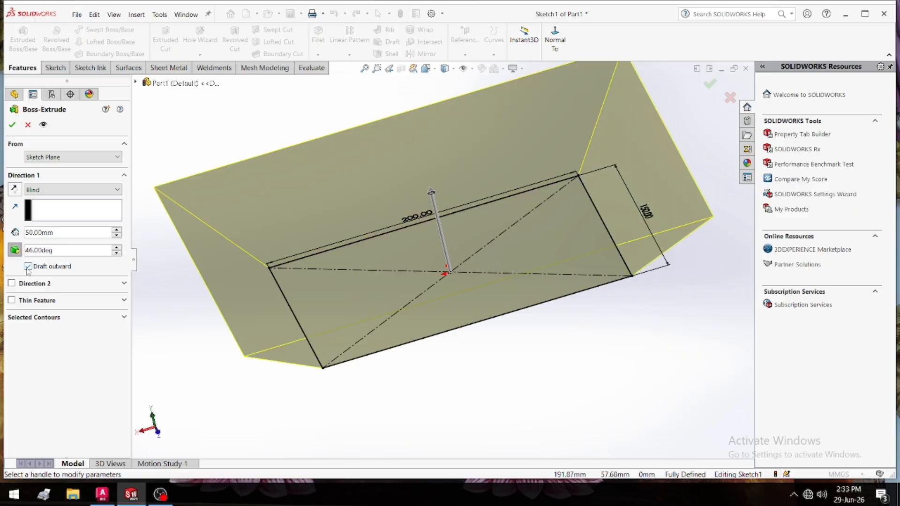
pyautogui.moveTo(231, 255)
pyautogui.mouseDown(button='middle')
pyautogui.moveTo(332, 251)
pyautogui.moveTo(232, 223)
pyautogui.mouseUp(button='middle')
pyautogui.click(364, 69)
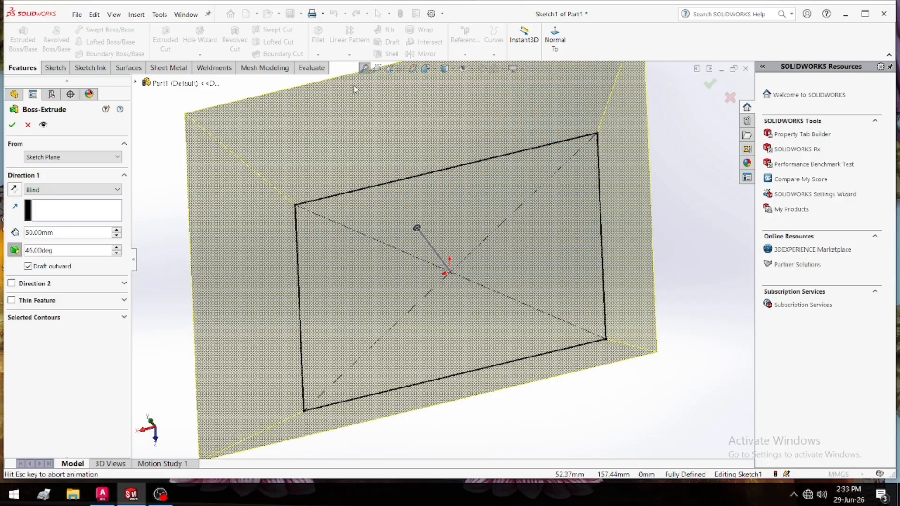
pyautogui.moveTo(150, 262); pyautogui.dragTo(245, 258, button='middle')
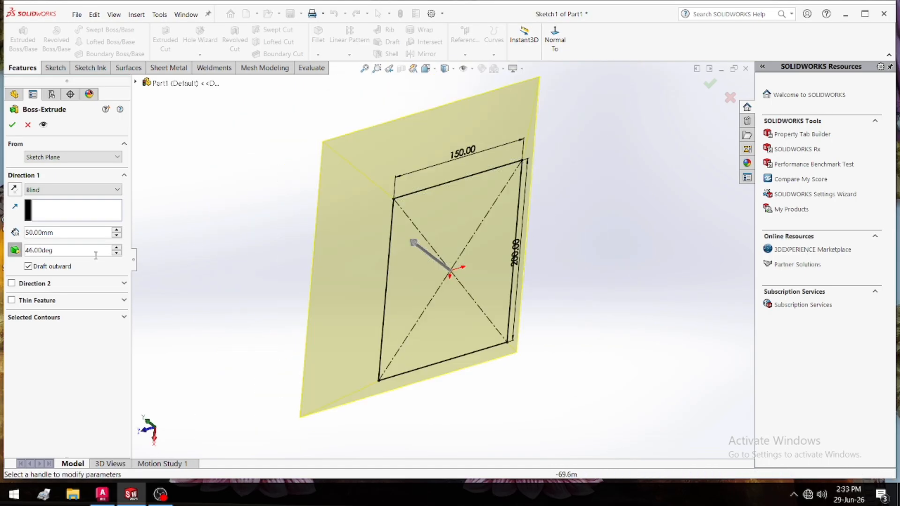
pyautogui.click(28, 266)
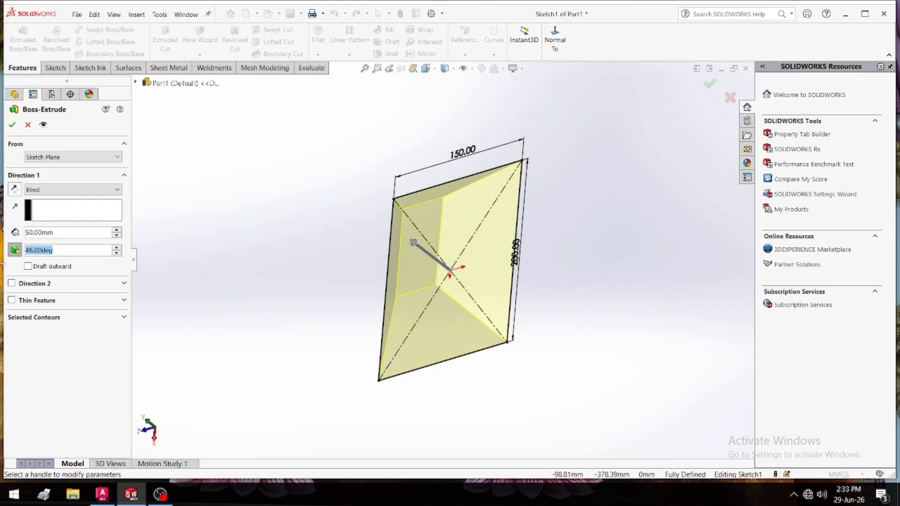
# Set the extrusion's draft angle to 0 degrees.
pyautogui.write('0')
pyautogui.press('Return')
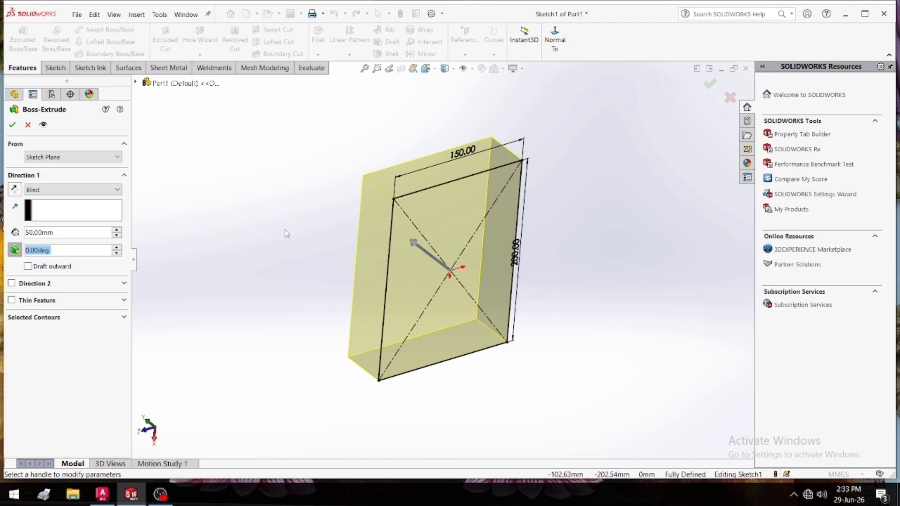
pyautogui.moveTo(286, 233); pyautogui.dragTo(353, 274, button='middle')
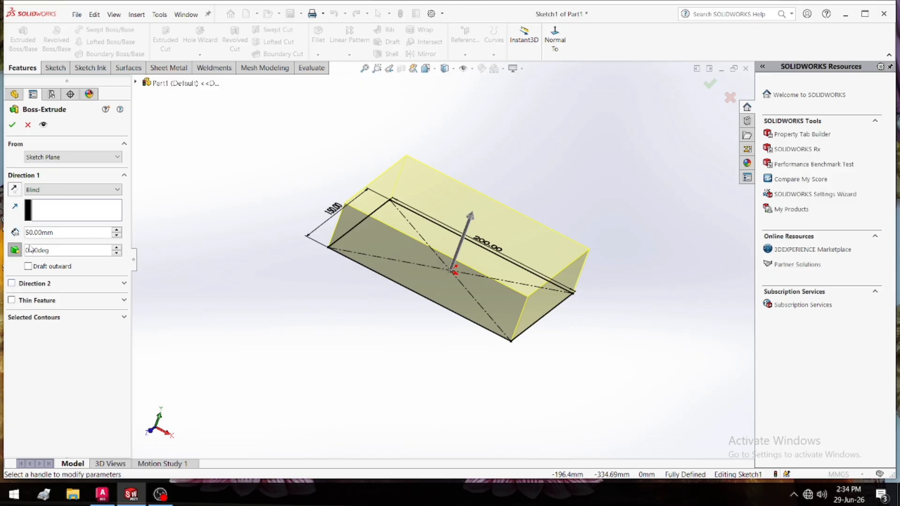
# Turn on Direction 2 for the extrusion, stretch it below the sketch plane, and set its depth to 100 mm.
pyautogui.click(12, 284)
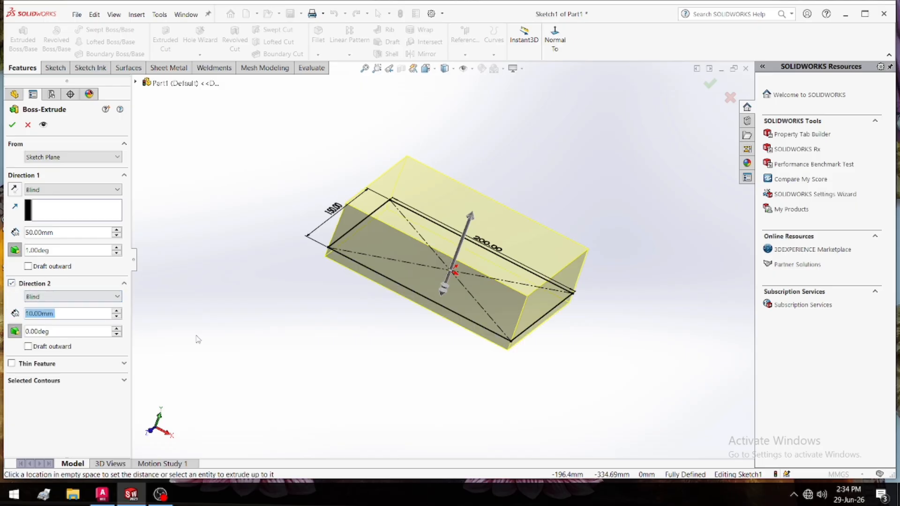
pyautogui.moveTo(198, 340); pyautogui.dragTo(300, 309, button='middle')
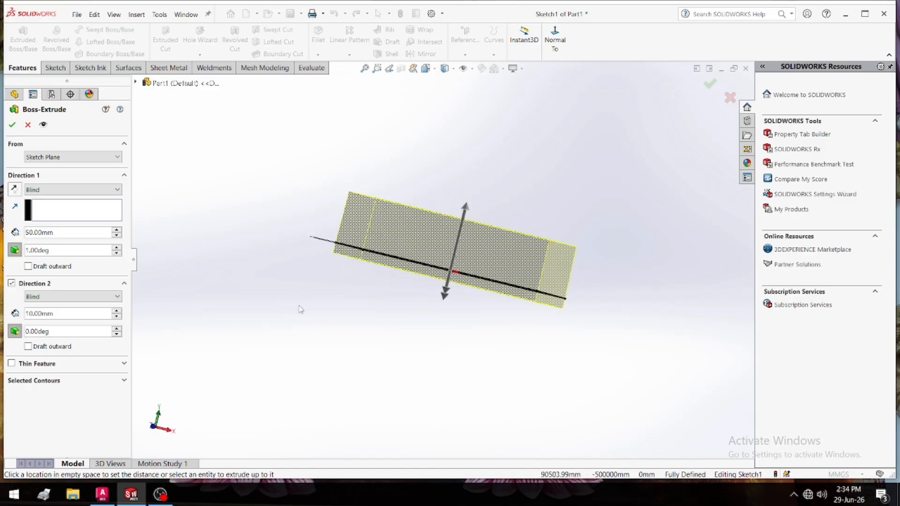
pyautogui.moveTo(445, 296)
pyautogui.mouseDown()
pyautogui.moveTo(422, 422)
pyautogui.moveTo(425, 399)
pyautogui.mouseUp()
pyautogui.moveTo(247, 244); pyautogui.dragTo(284, 293, button='middle')
pyautogui.moveTo(61, 317); pyautogui.dragTo(11, 318)
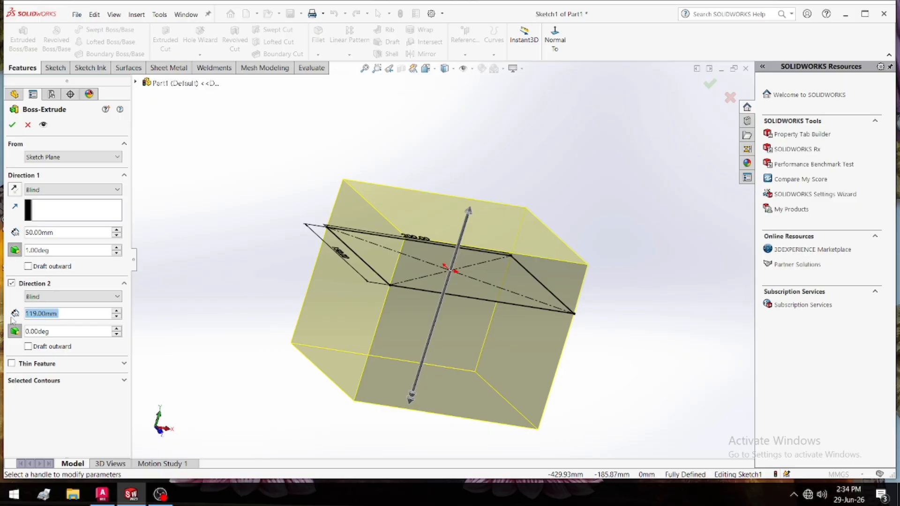
pyautogui.write('100')
pyautogui.press('Return')
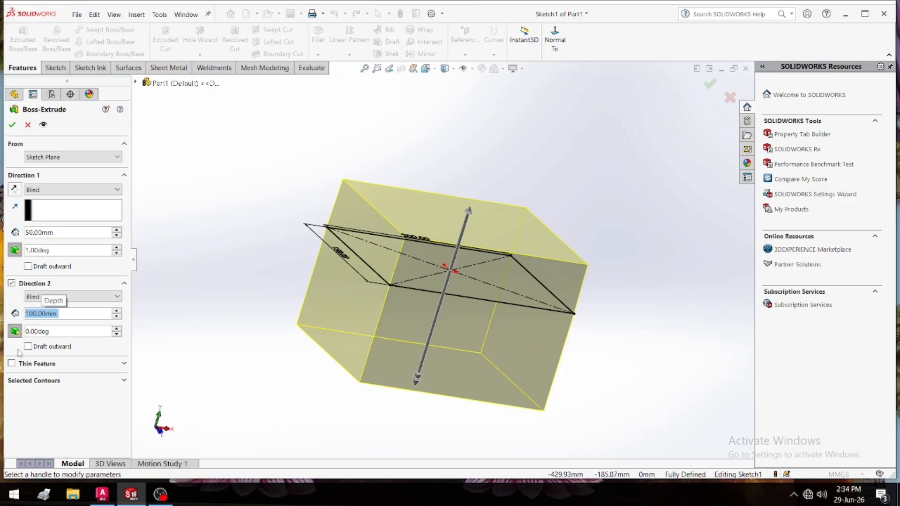
# Raise Direction 2's draft angle in increments to 16 degrees, inspect the taper, and reset the angle to 0.
pyautogui.moveTo(228, 331); pyautogui.dragTo(322, 260, button='middle')
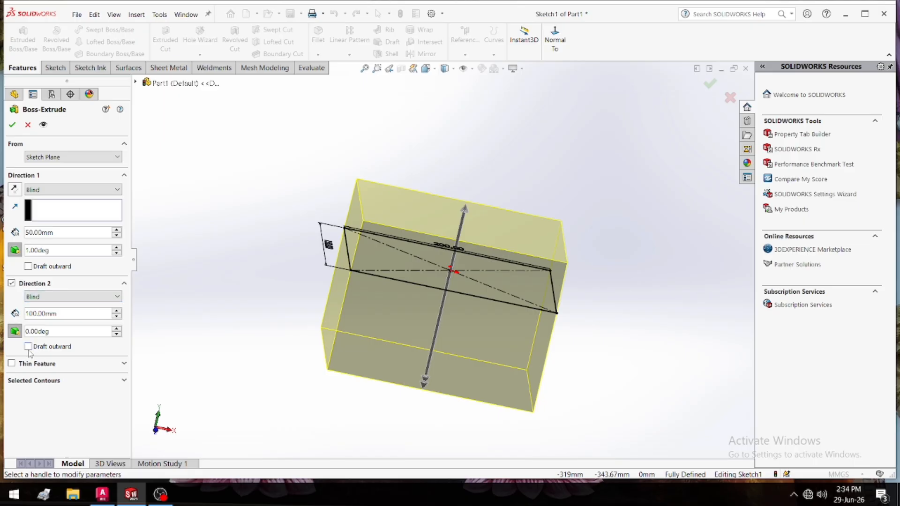
pyautogui.click(118, 329)
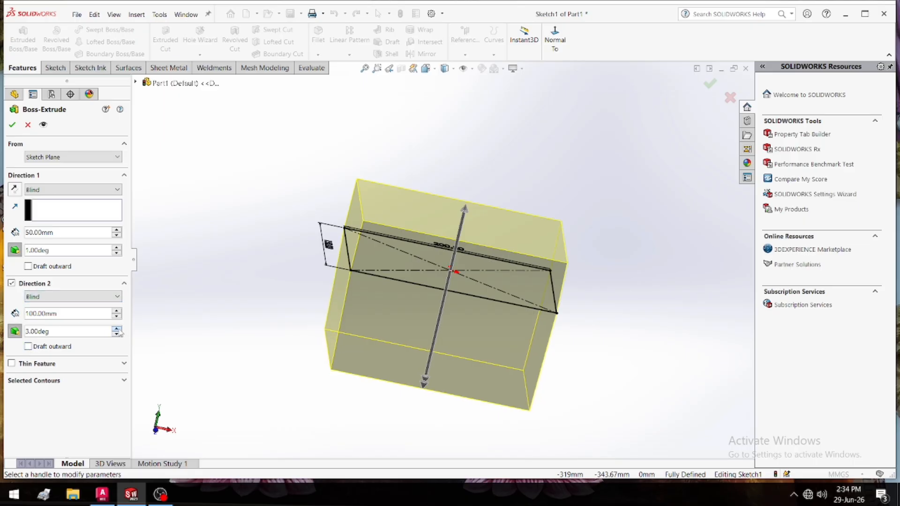
pyautogui.moveTo(237, 364)
pyautogui.mouseDown(button='middle')
pyautogui.moveTo(382, 268)
pyautogui.moveTo(415, 298)
pyautogui.moveTo(259, 297)
pyautogui.moveTo(68, 342)
pyautogui.mouseUp(button='middle')
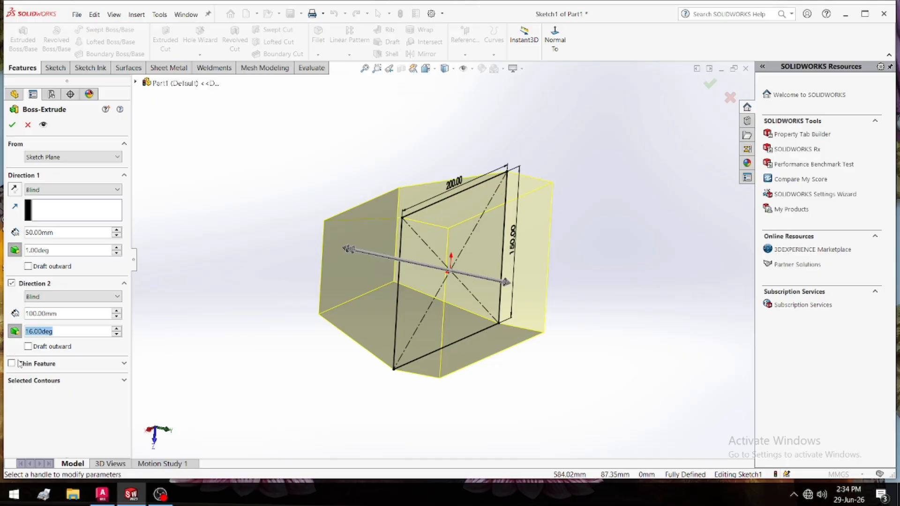
pyautogui.write('0')
pyautogui.press('Return')
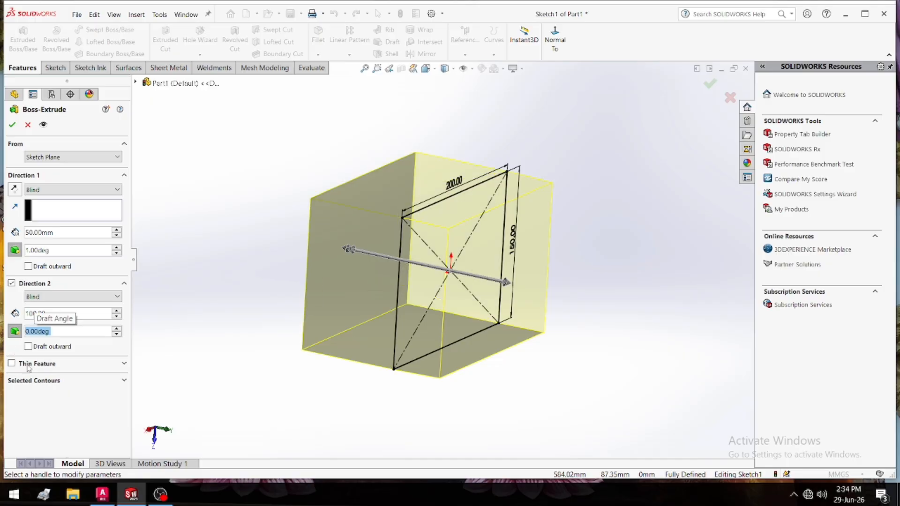
# Turn on Thin Feature for the extrusion, set its type to Mid-Plane, and inspect the hollow preview.
pyautogui.moveTo(161, 313)
pyautogui.mouseDown(button='middle')
pyautogui.moveTo(229, 239)
pyautogui.moveTo(269, 317)
pyautogui.moveTo(200, 410)
pyautogui.moveTo(244, 267)
pyautogui.moveTo(283, 275)
pyautogui.moveTo(233, 294)
pyautogui.mouseUp(button='middle')
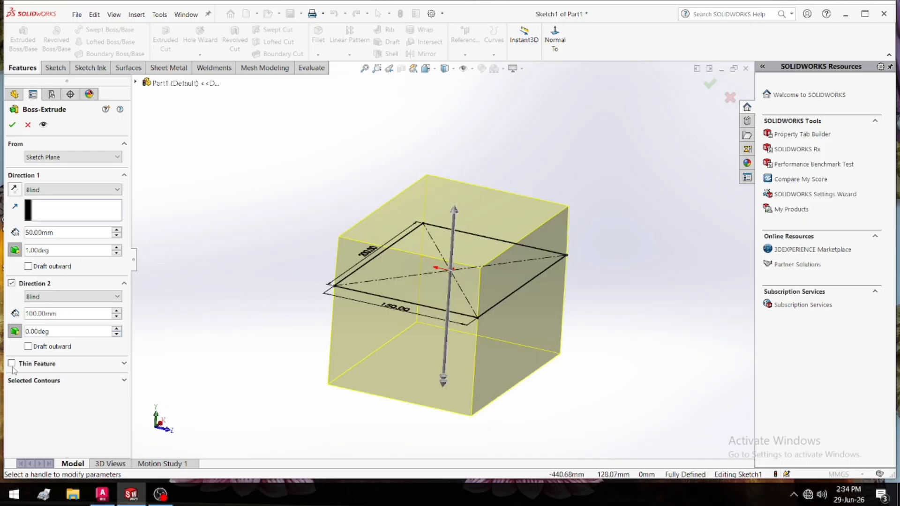
pyautogui.click(124, 364)
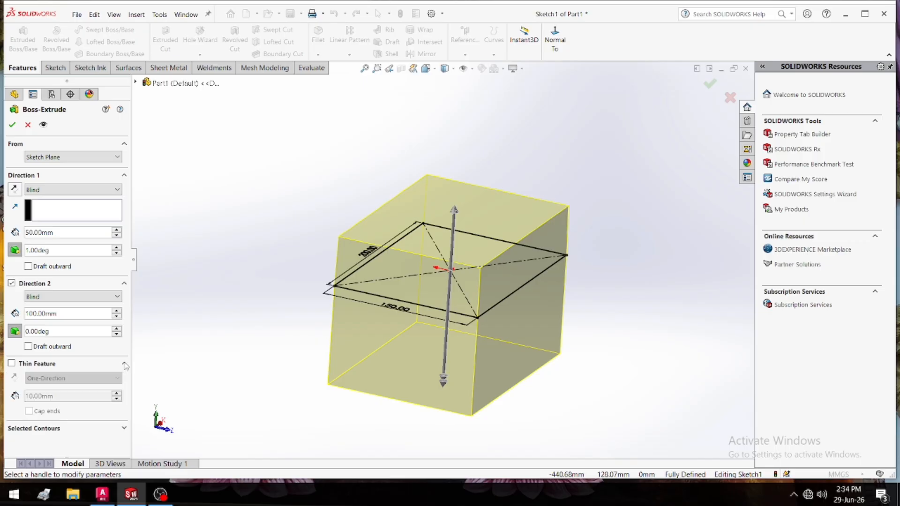
pyautogui.click(12, 364)
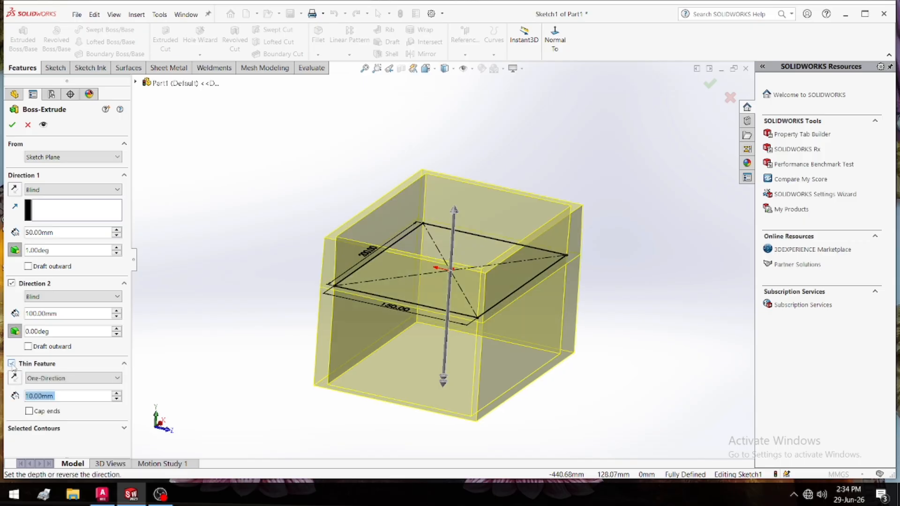
pyautogui.click(87, 379)
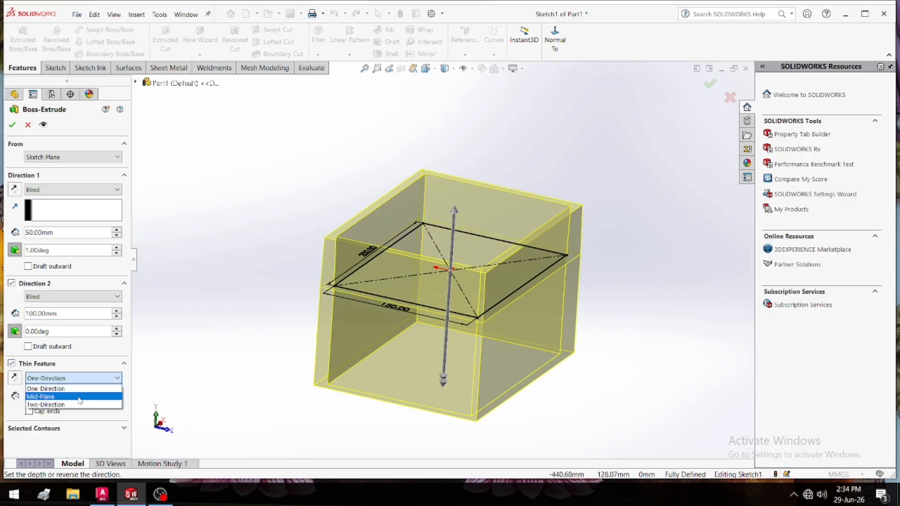
pyautogui.click(79, 395)
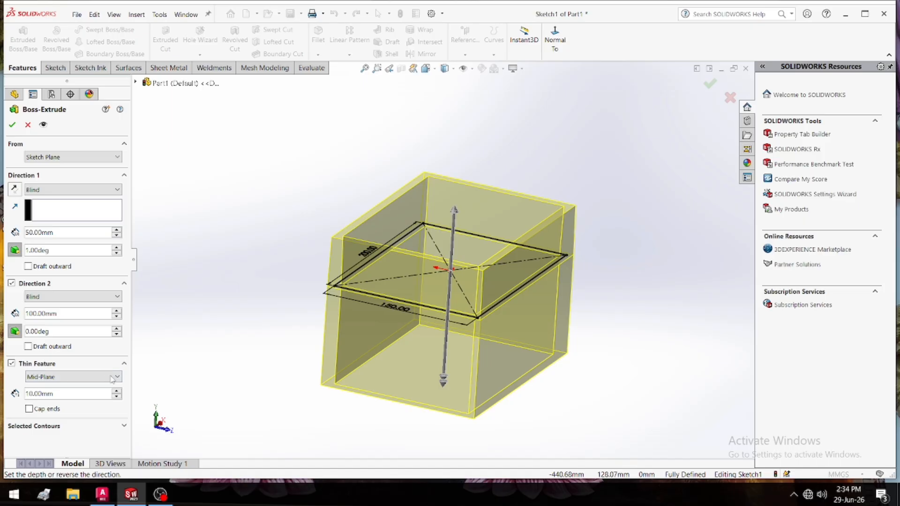
pyautogui.moveTo(510, 293); pyautogui.dragTo(577, 252, button='middle')
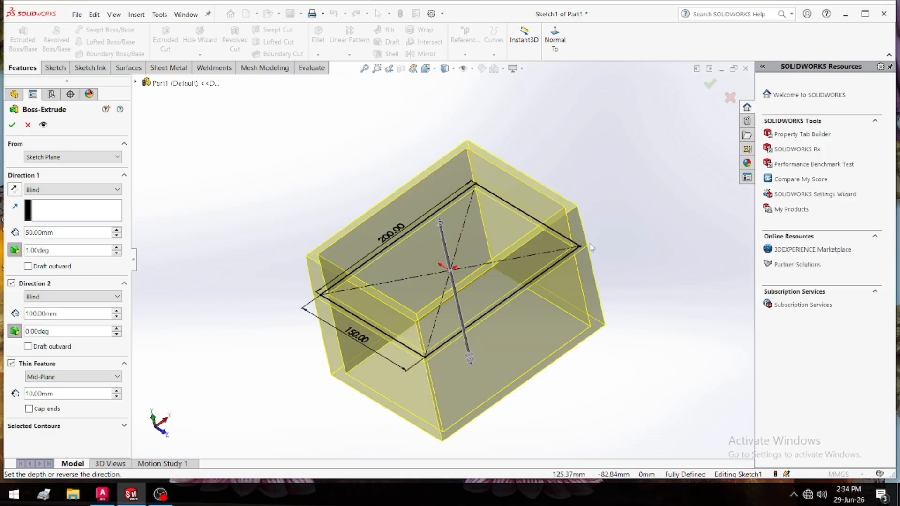
# Try the Two-Direction thin feature type, inspect the walls, and set the type back to One-Direction.
pyautogui.click(84, 376)
pyautogui.click(67, 405)
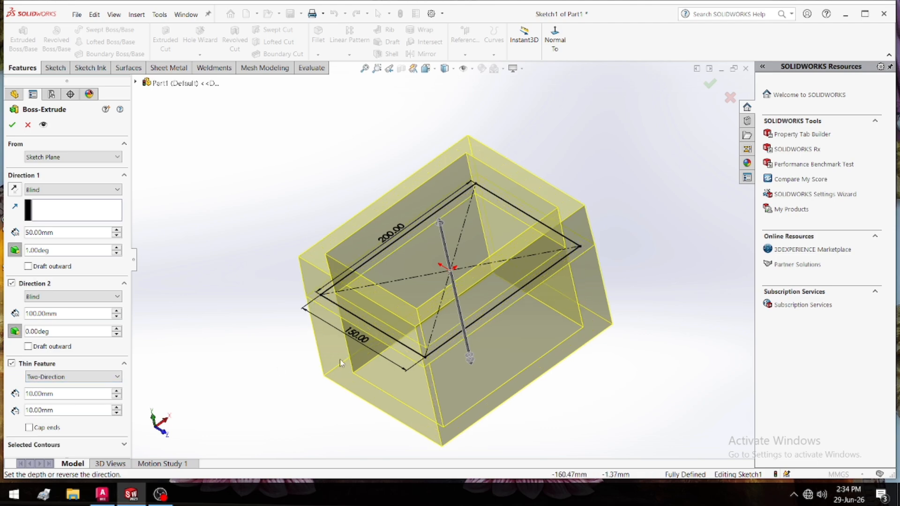
pyautogui.moveTo(435, 351); pyautogui.dragTo(418, 400, button='middle')
pyautogui.click(86, 377)
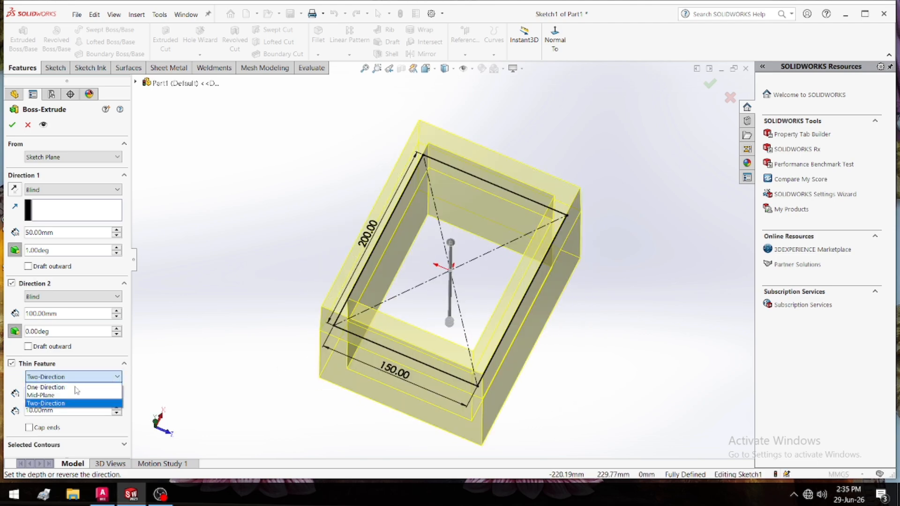
pyautogui.click(88, 386)
# Try thin wall thicknesses of 2 mm and 100 mm, and turn Thin Feature off again.
pyautogui.moveTo(241, 323); pyautogui.dragTo(356, 347, button='middle')
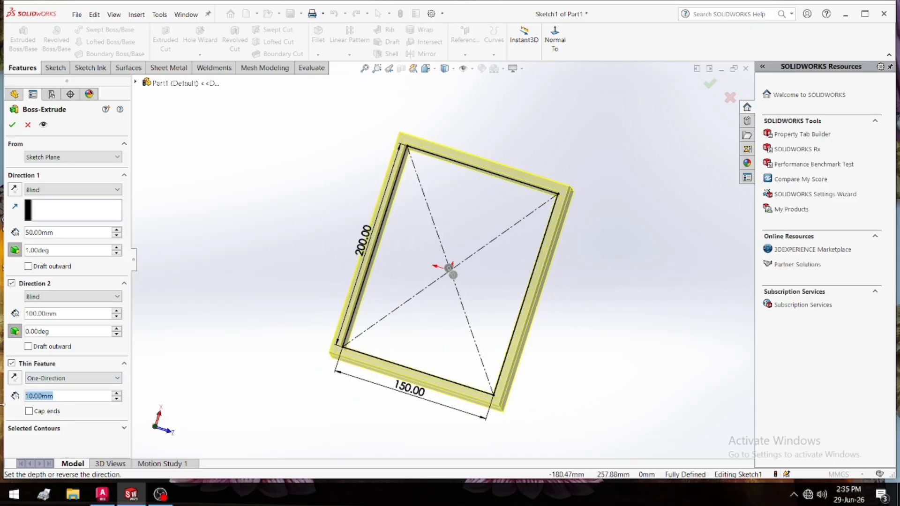
pyautogui.write('2')
pyautogui.press('Return')
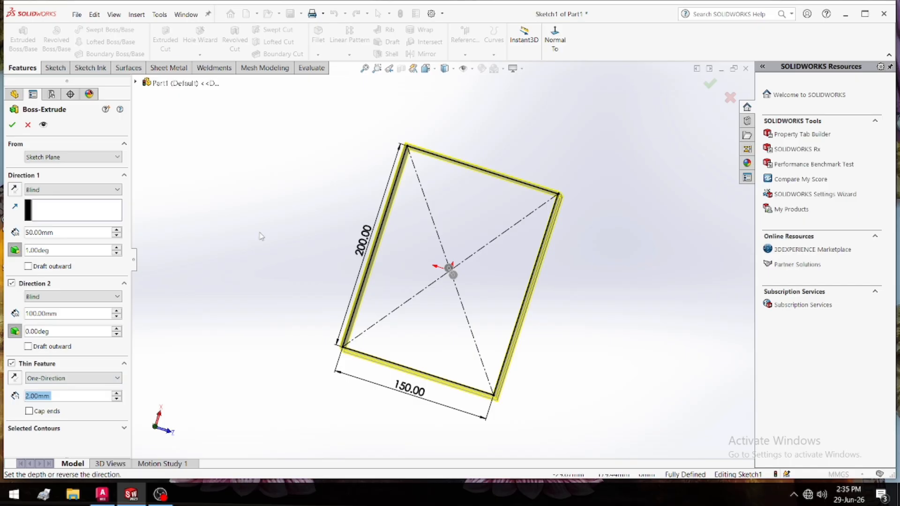
pyautogui.moveTo(261, 236)
pyautogui.mouseDown(button='middle')
pyautogui.moveTo(281, 213)
pyautogui.moveTo(239, 223)
pyautogui.moveTo(160, 215)
pyautogui.moveTo(160, 207)
pyautogui.moveTo(213, 197)
pyautogui.moveTo(285, 112)
pyautogui.mouseUp(button='middle')
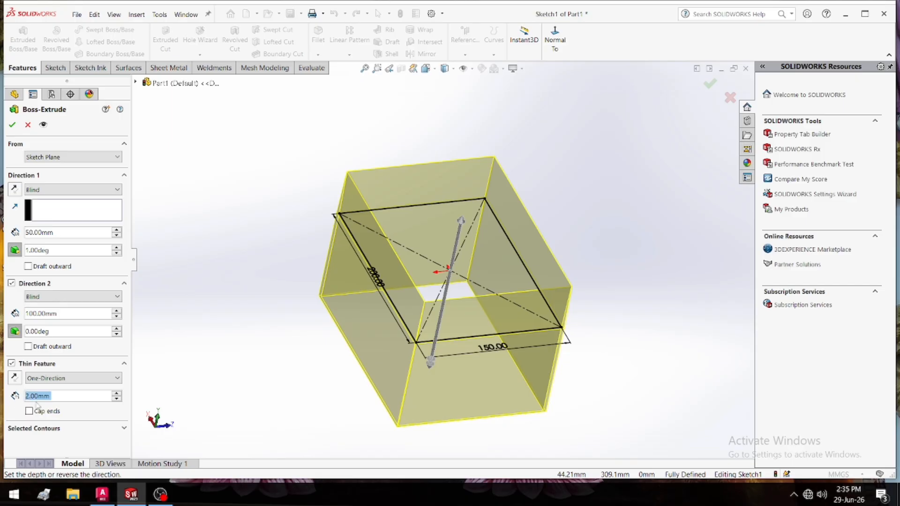
pyautogui.write('100')
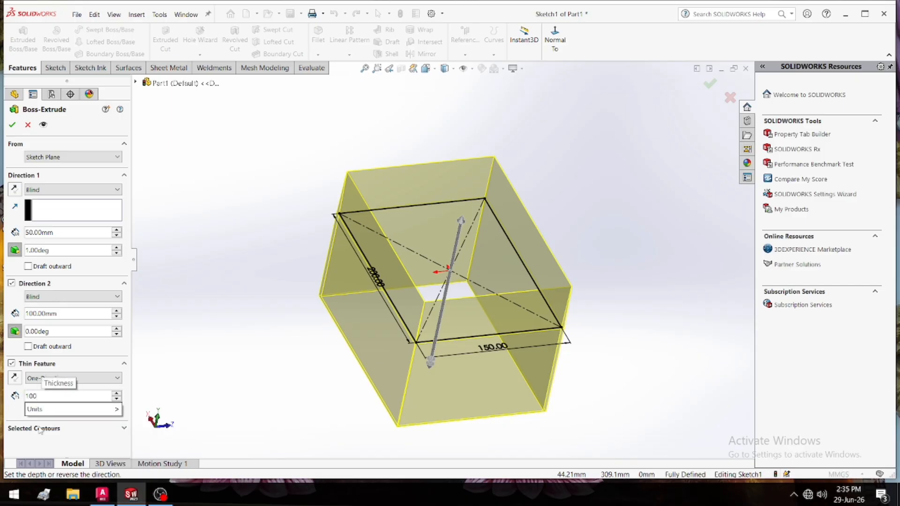
pyautogui.press('Return')
pyautogui.moveTo(204, 364); pyautogui.dragTo(188, 398, button='middle')
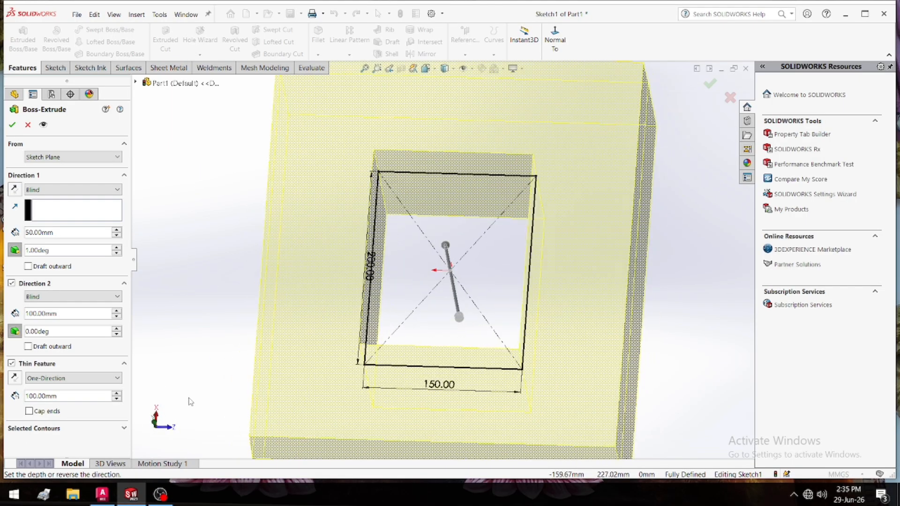
pyautogui.click(11, 364)
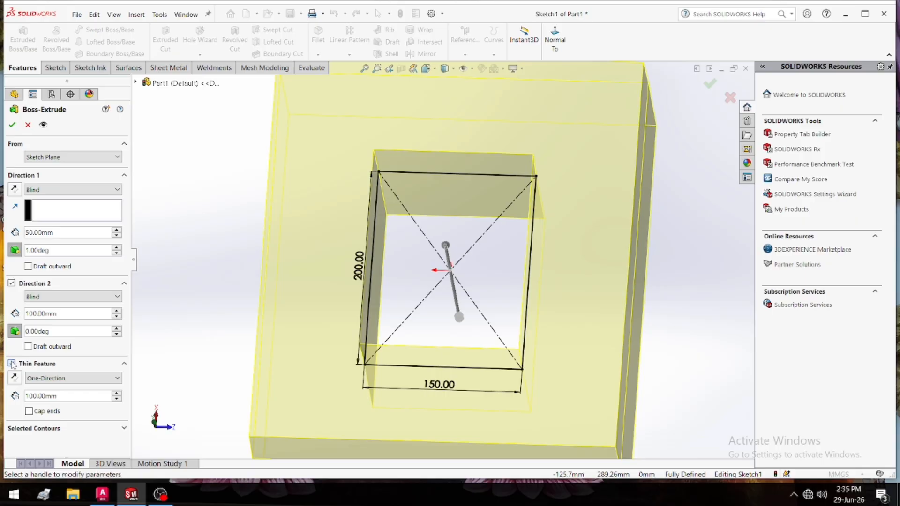
# Shrink Direction 2 of the extrusion towards the sketch plane and stretch it back out to 92 mm.
pyautogui.moveTo(335, 294); pyautogui.dragTo(100, 341, button='middle')
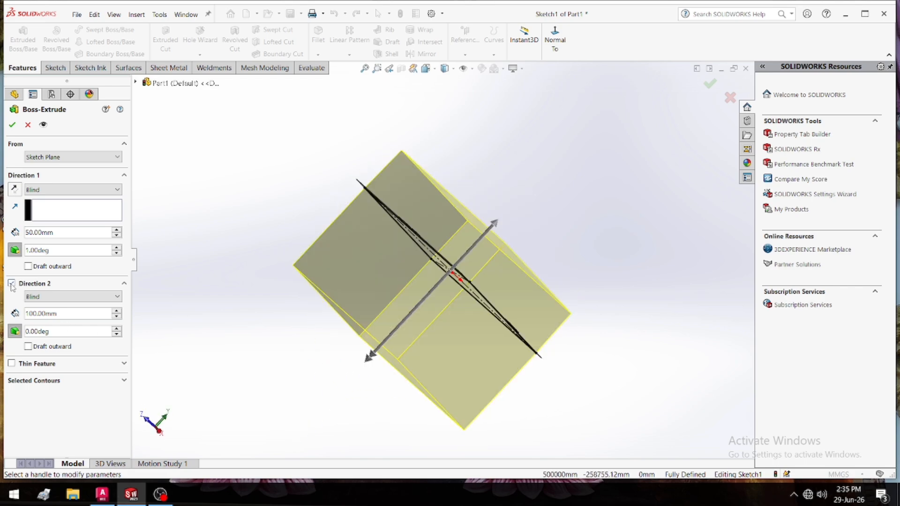
pyautogui.moveTo(370, 365); pyautogui.dragTo(473, 235)
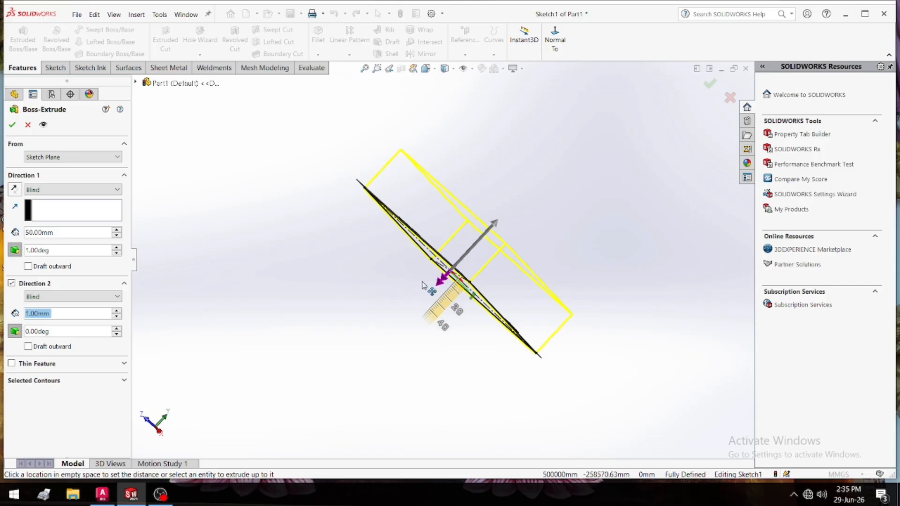
pyautogui.moveTo(423, 285)
pyautogui.mouseDown()
pyautogui.moveTo(237, 432)
pyautogui.moveTo(352, 315)
pyautogui.moveTo(370, 356)
pyautogui.mouseUp()
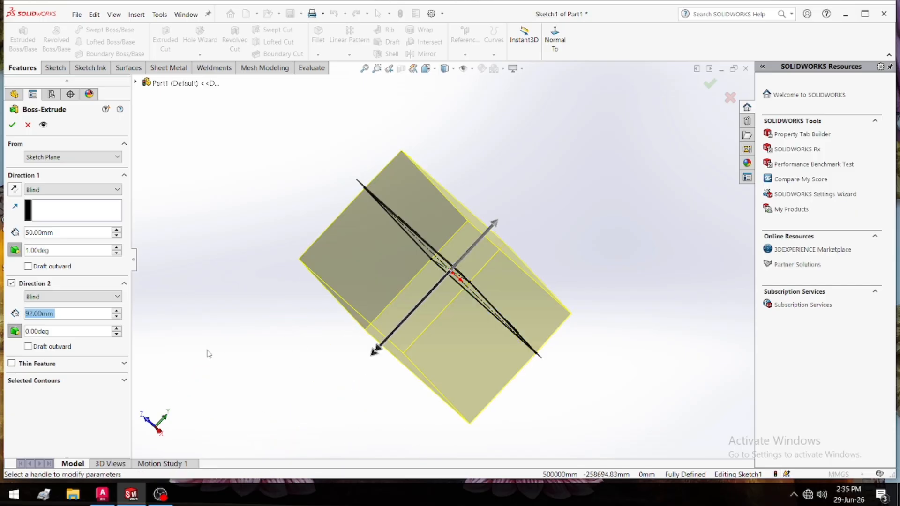
# Turn Direction 2 off and on again, accept the extrusion, and inspect the solid.
pyautogui.click(11, 283)
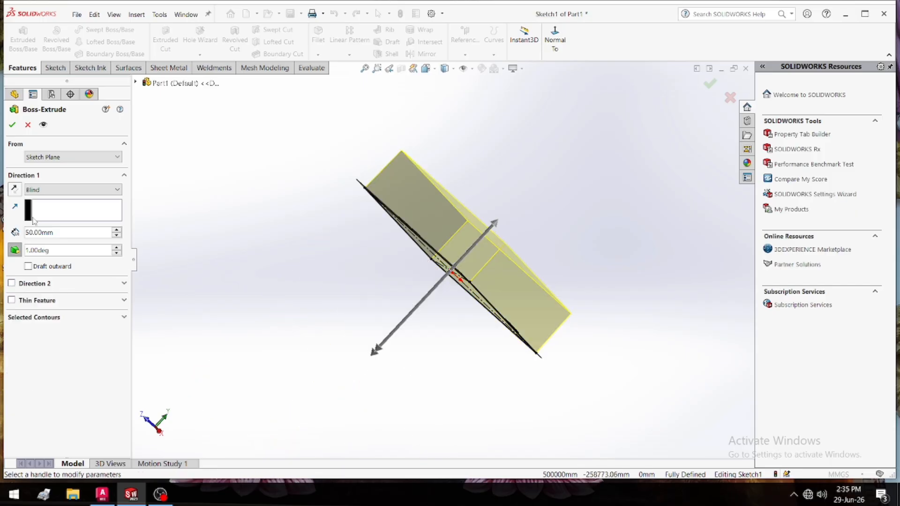
pyautogui.click(12, 283)
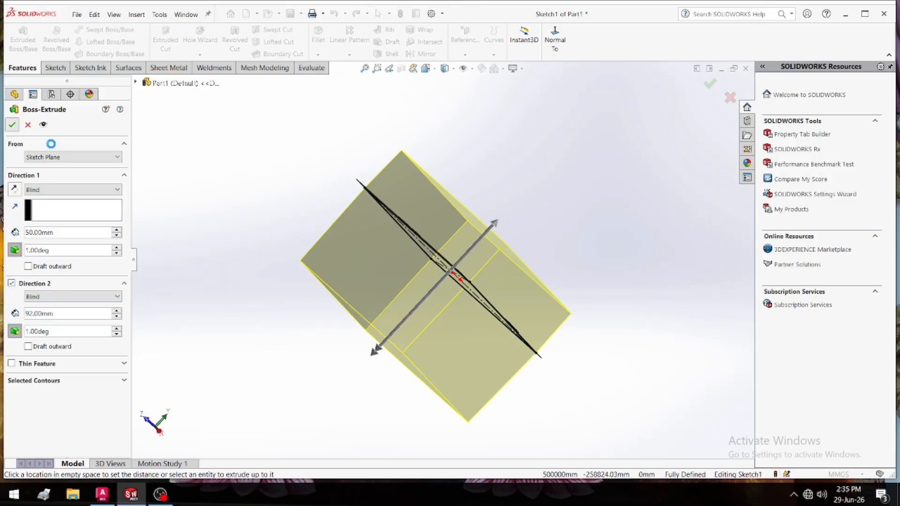
pyautogui.moveTo(239, 291)
pyautogui.mouseDown(button='middle')
pyautogui.moveTo(267, 275)
pyautogui.moveTo(402, 382)
pyautogui.moveTo(455, 401)
pyautogui.moveTo(497, 398)
pyautogui.moveTo(572, 351)
pyautogui.moveTo(547, 388)
pyautogui.moveTo(410, 409)
pyautogui.mouseUp(button='middle')
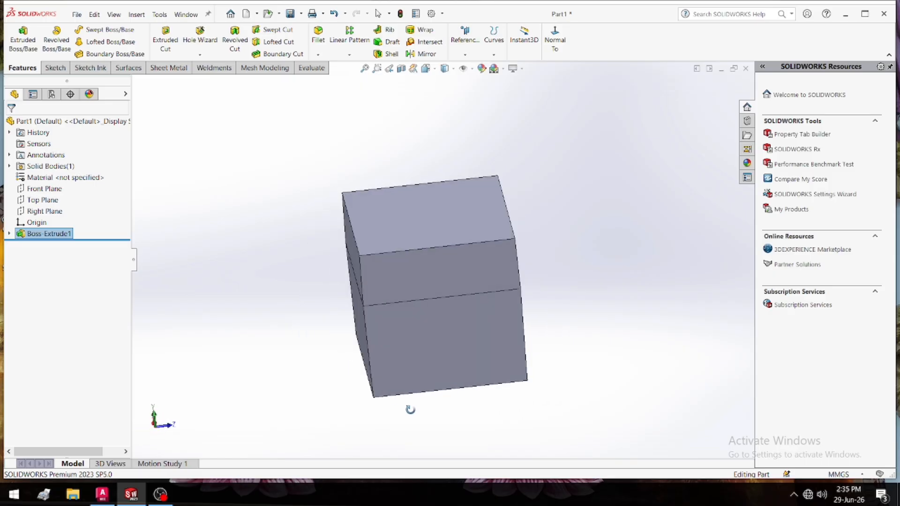
# Edit the Boss-Extrude1 feature to turn off Direction 2 and accept the change.
pyautogui.click(49, 237)
pyautogui.click(52, 234)
pyautogui.click(86, 235)
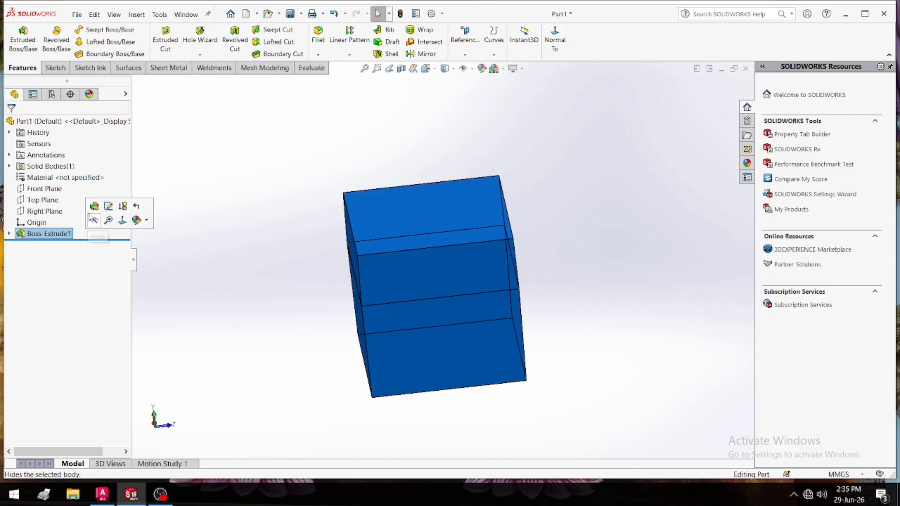
pyautogui.click(91, 207)
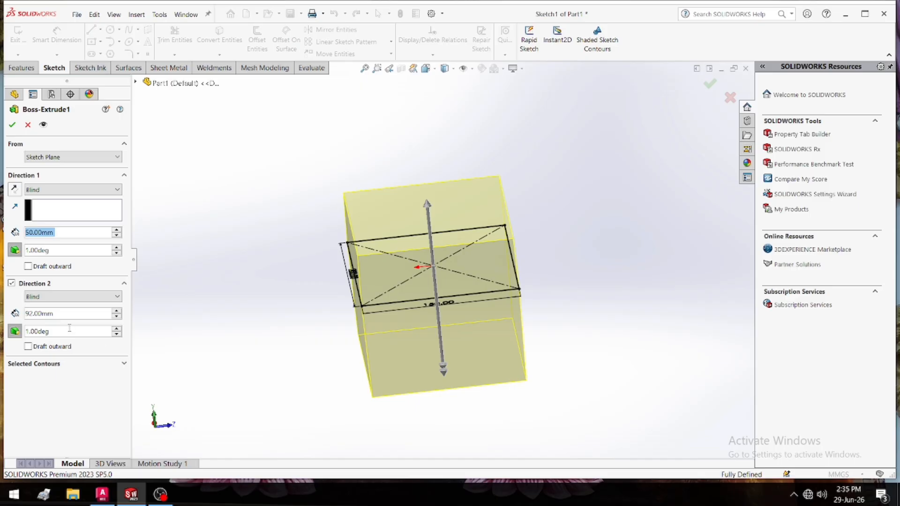
pyautogui.moveTo(302, 358); pyautogui.dragTo(445, 253, button='middle')
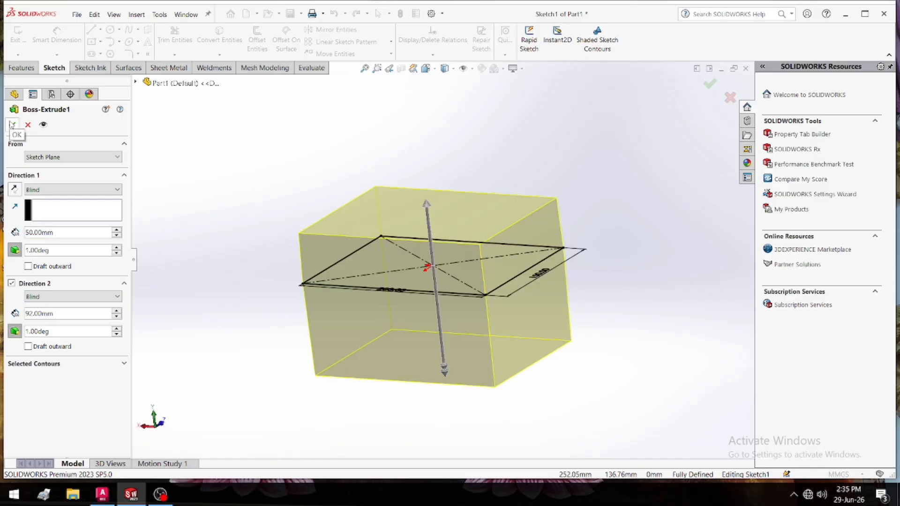
pyautogui.click(12, 284)
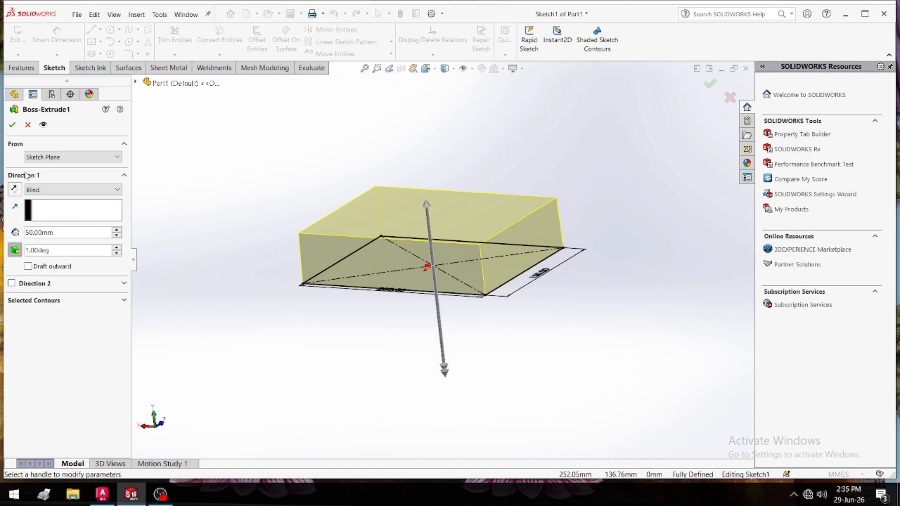
pyautogui.click(12, 125)
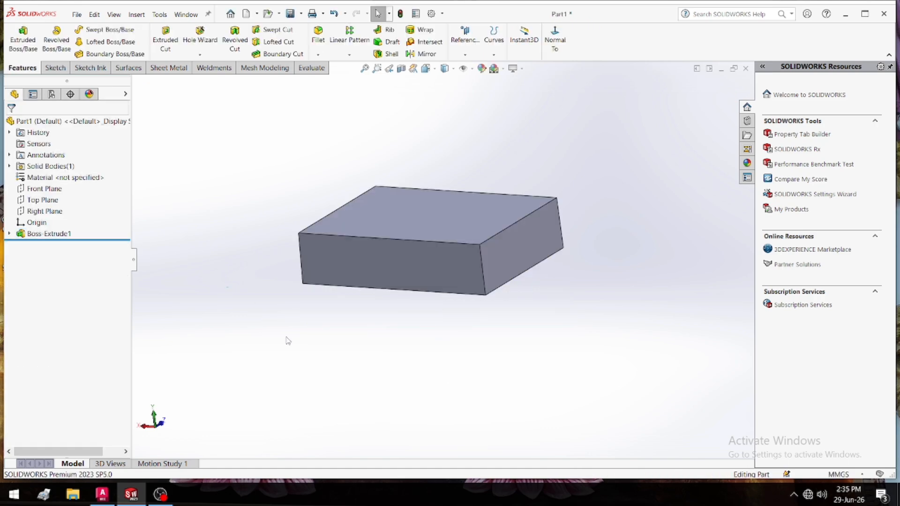
# Start a reference plane from the Top Plane and try an offset distance of 300 mm.
pyautogui.moveTo(302, 345); pyautogui.dragTo(356, 347, button='middle')
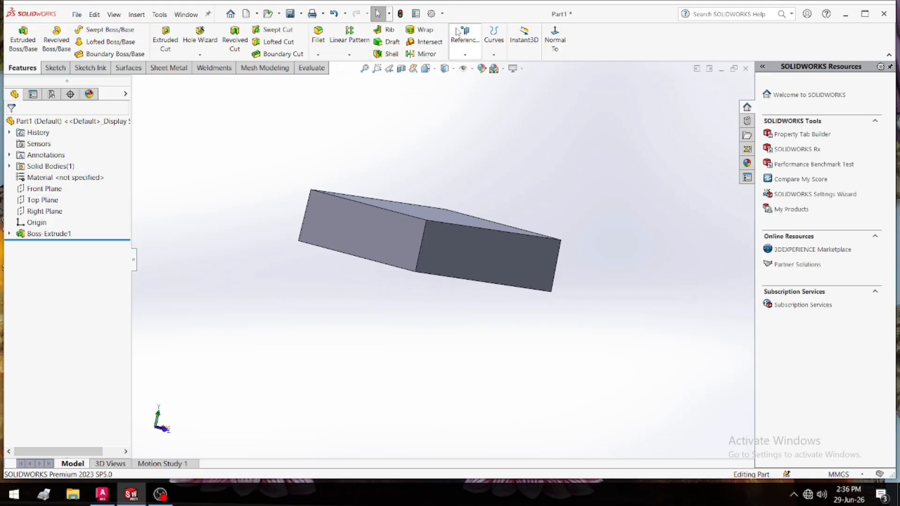
pyautogui.click(465, 54)
pyautogui.click(471, 65)
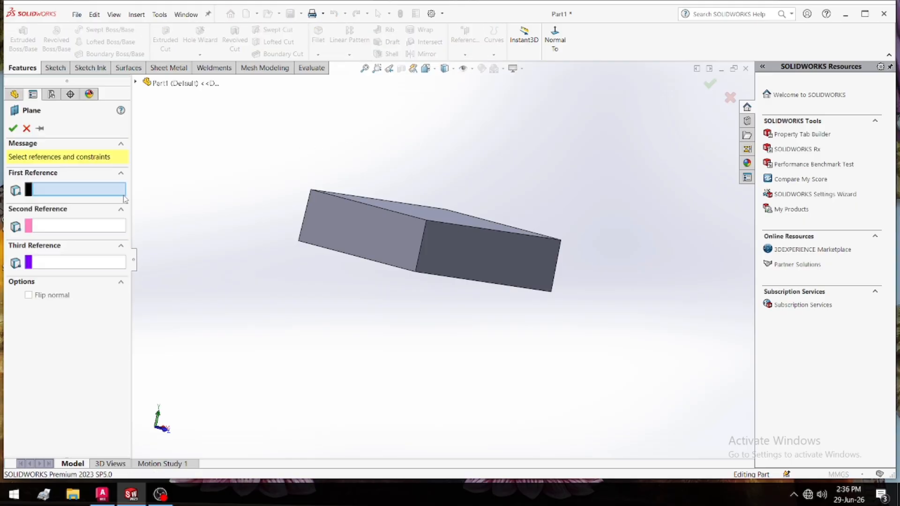
pyautogui.click(135, 82)
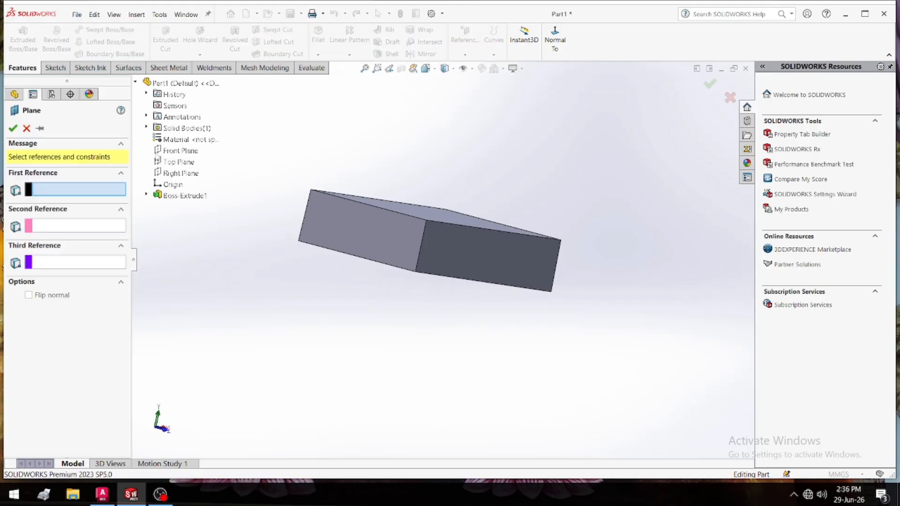
pyautogui.click(179, 162)
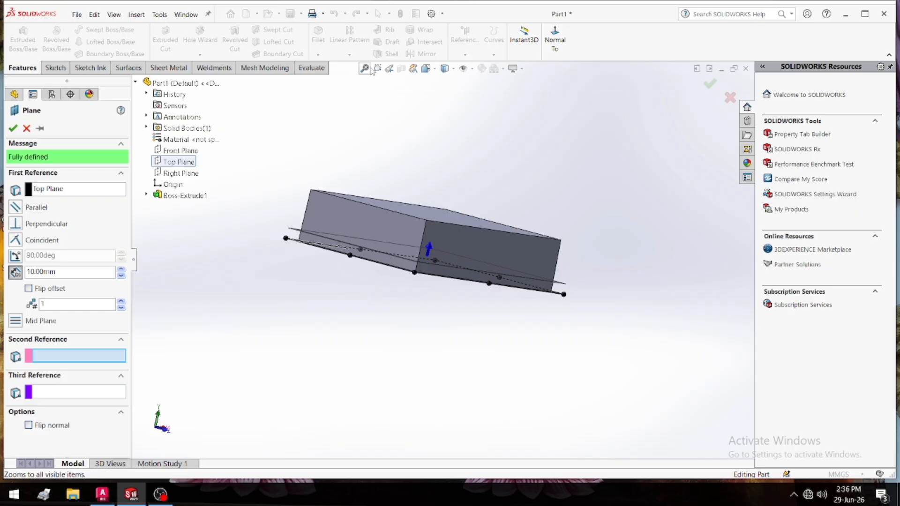
pyautogui.scroll(-3, 350, 127)
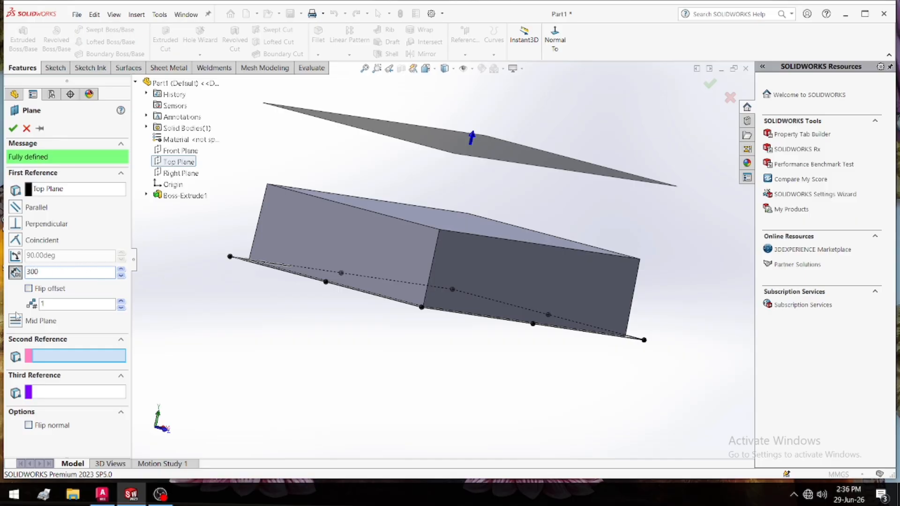
pyautogui.press('Return')
pyautogui.click(365, 70)
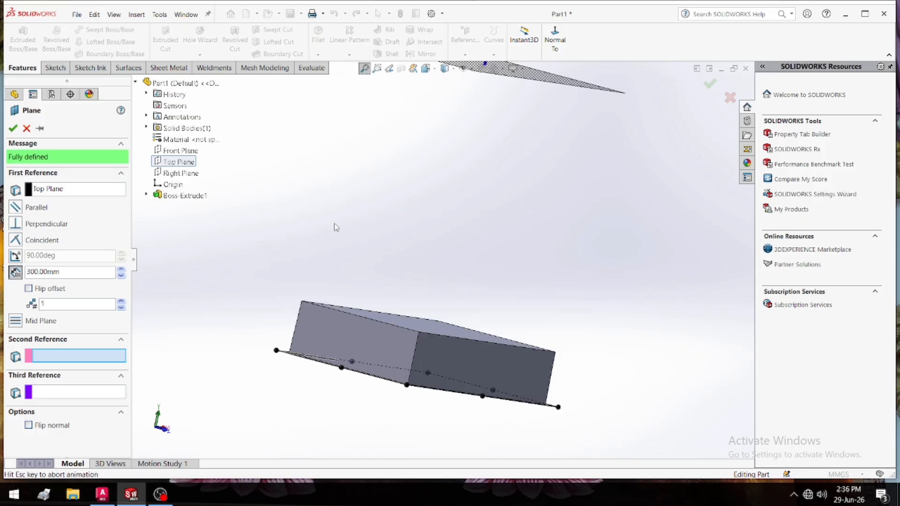
# Set the reference plane's offset from the Top Plane to 200 mm and accept the plane.
pyautogui.moveTo(353, 229); pyautogui.dragTo(370, 269, button='middle')
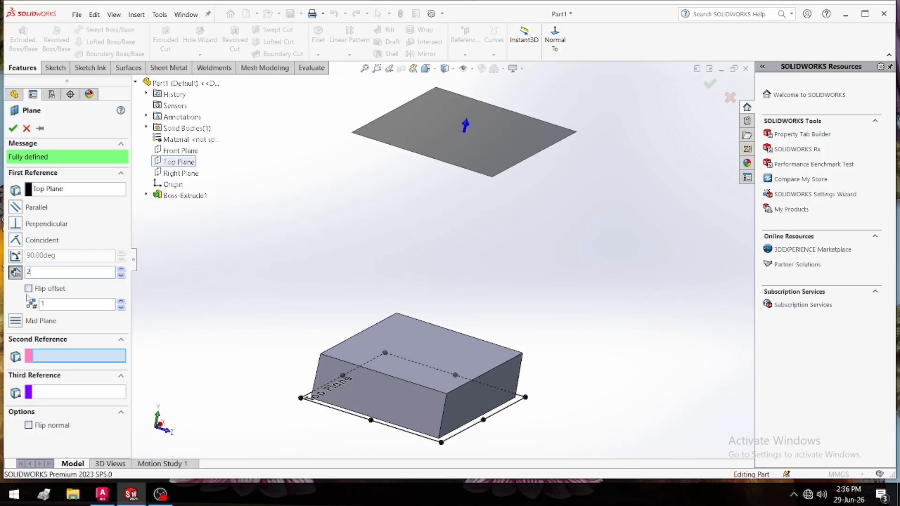
pyautogui.press('Return')
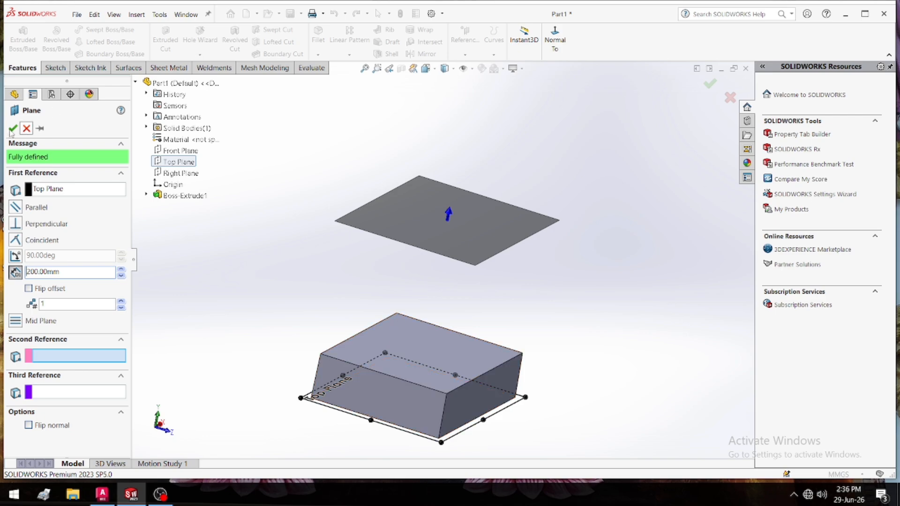
pyautogui.press('Return')
# Start a sketch on the new offset plane and draw a circle about 148 mm in diameter centred on the origin.
pyautogui.moveTo(263, 188); pyautogui.dragTo(230, 256, button='middle')
pyautogui.click(403, 172)
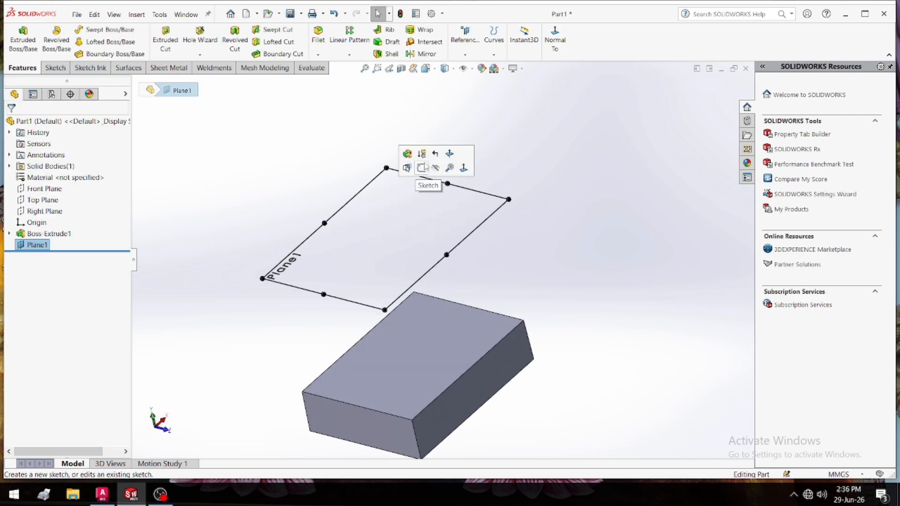
pyautogui.click(423, 170)
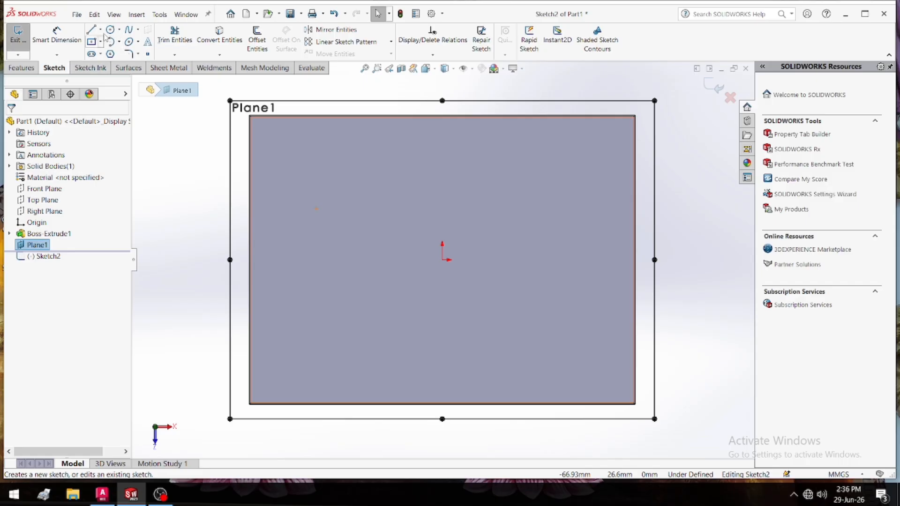
pyautogui.click(443, 261)
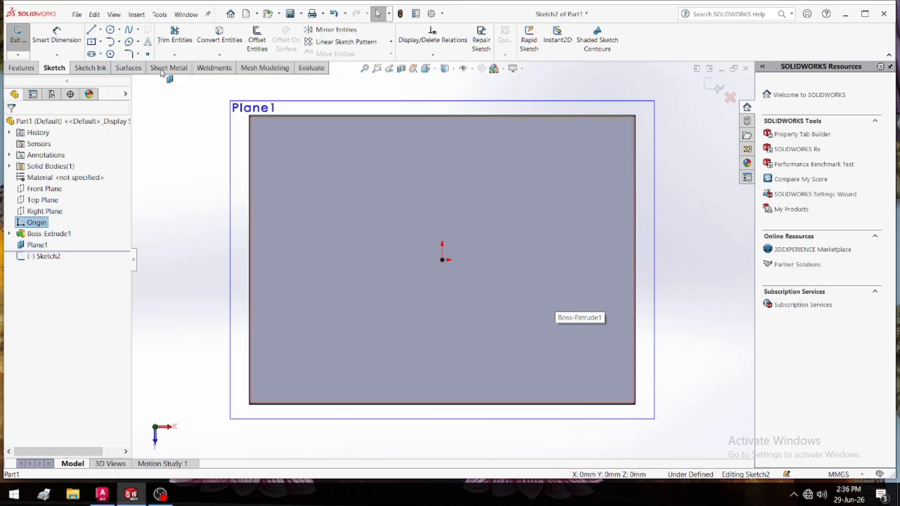
pyautogui.click(110, 30)
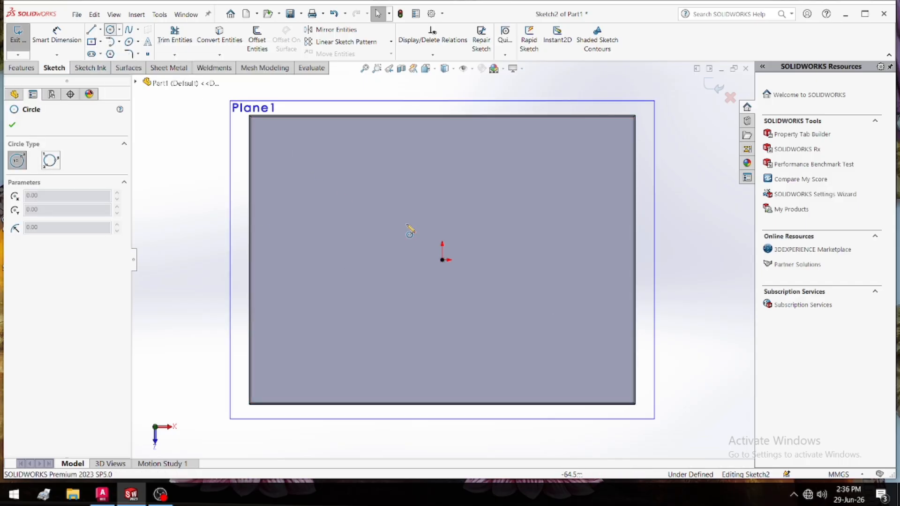
pyautogui.click(442, 260)
pyautogui.click(547, 354)
# Dimension the circle's diameter and set it to 150 mm.
pyautogui.moveTo(567, 360); pyautogui.dragTo(697, 148, button='right')
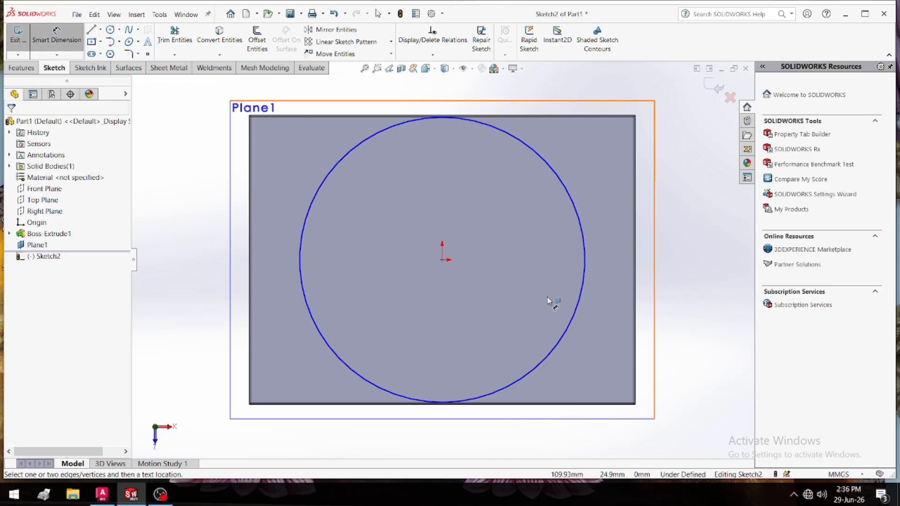
pyautogui.click(581, 299)
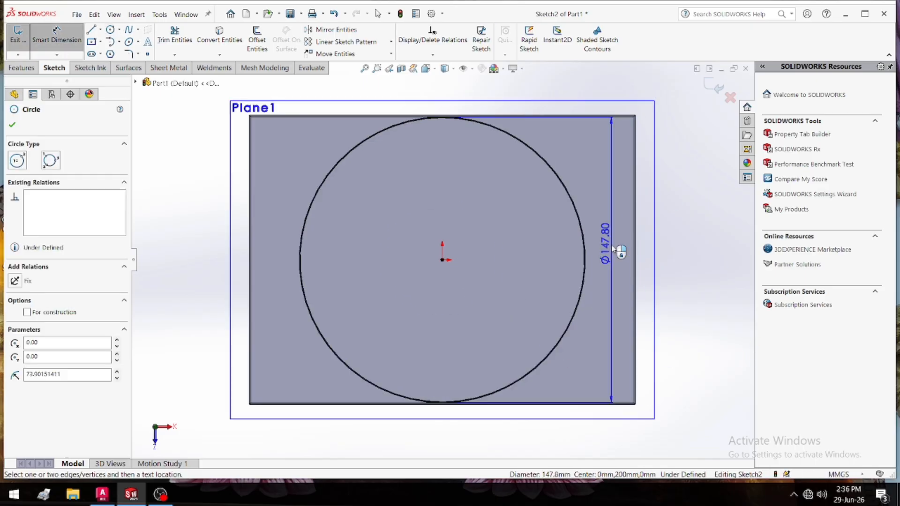
pyautogui.click(614, 250)
pyautogui.press('Return')
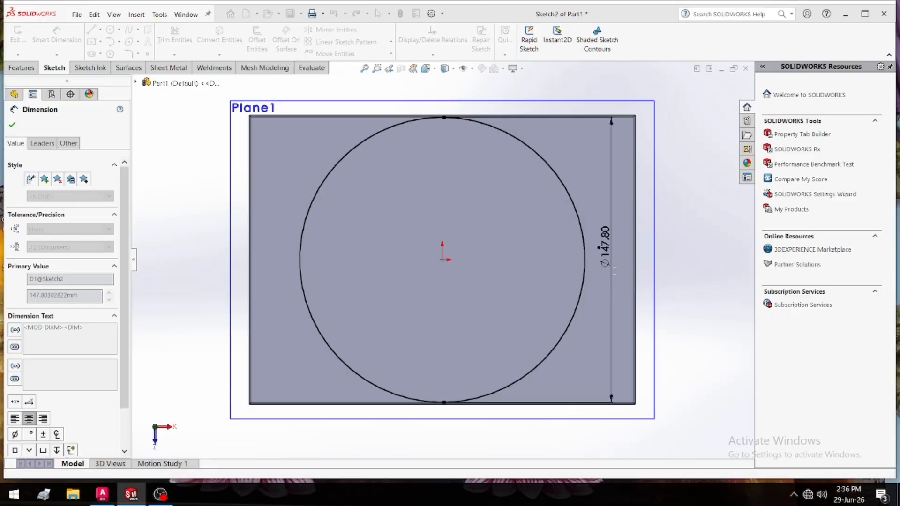
pyautogui.click(178, 234)
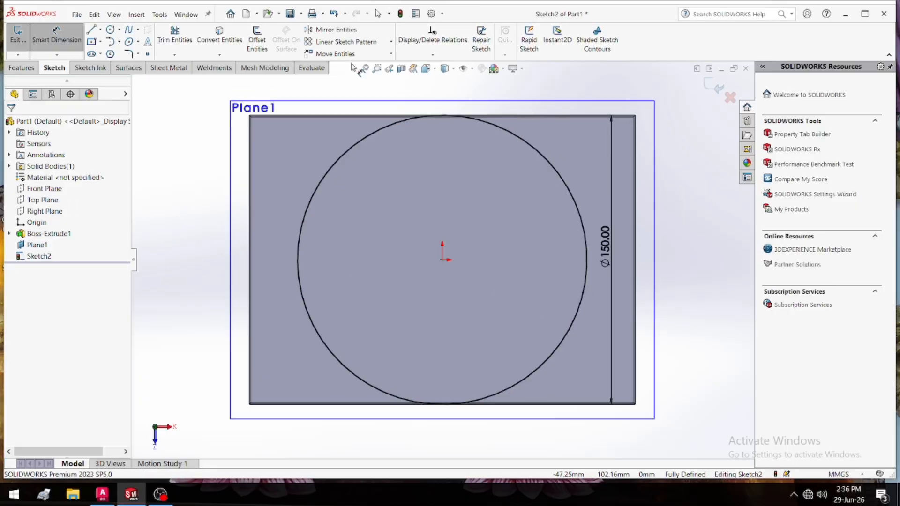
# Start a Boss-Extrude of the circle above the block and set its Blind depth to 10 mm.
pyautogui.moveTo(393, 224)
pyautogui.mouseDown(button='middle')
pyautogui.moveTo(437, 261)
pyautogui.moveTo(421, 261)
pyautogui.moveTo(368, 134)
pyautogui.mouseUp(button='middle')
pyautogui.scroll(3, 442, 248)
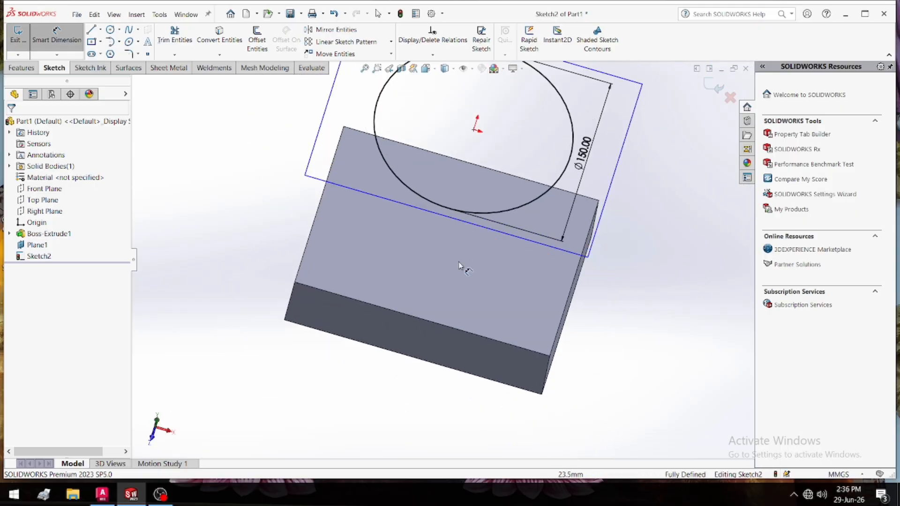
pyautogui.moveTo(293, 308); pyautogui.dragTo(262, 263, button='middle')
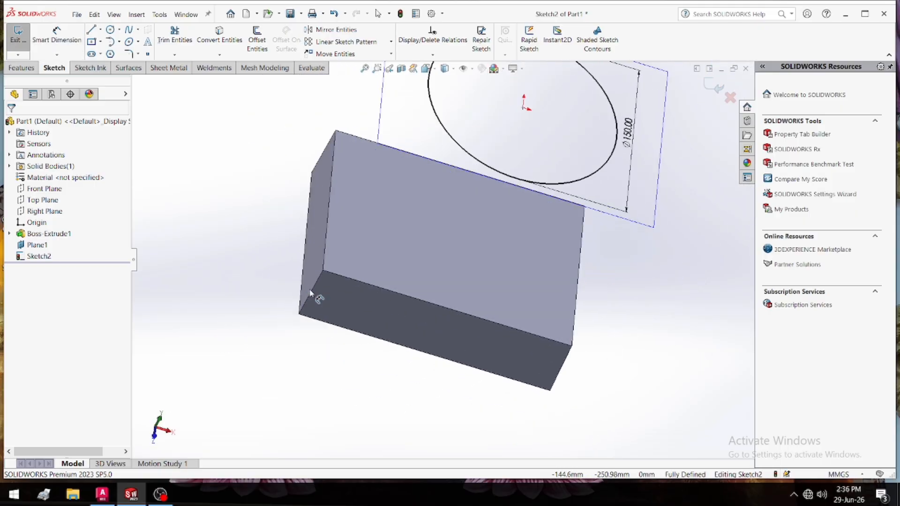
pyautogui.click(26, 71)
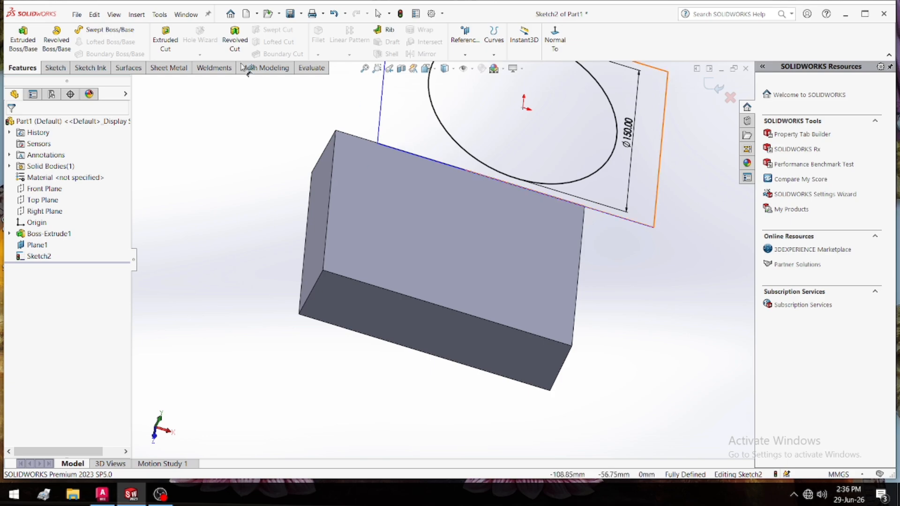
pyautogui.click(19, 29)
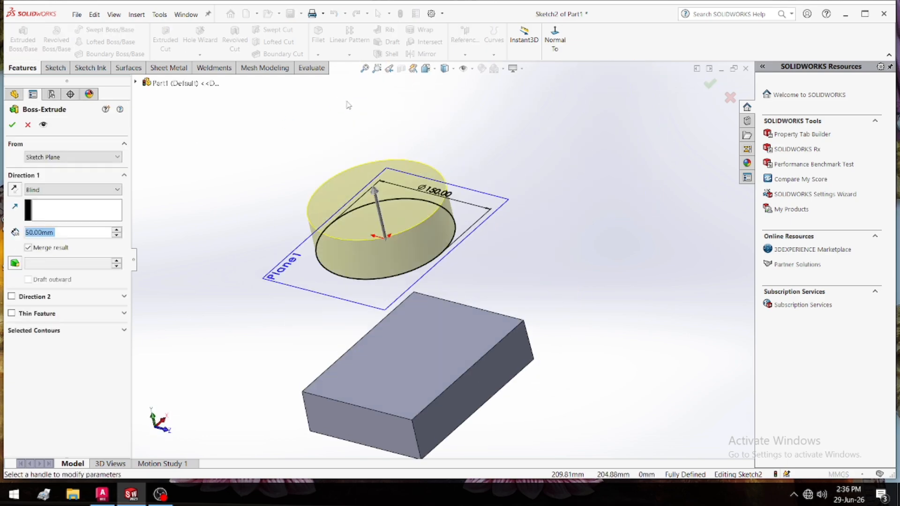
pyautogui.moveTo(230, 209); pyautogui.dragTo(213, 150, button='middle')
pyautogui.click(64, 236)
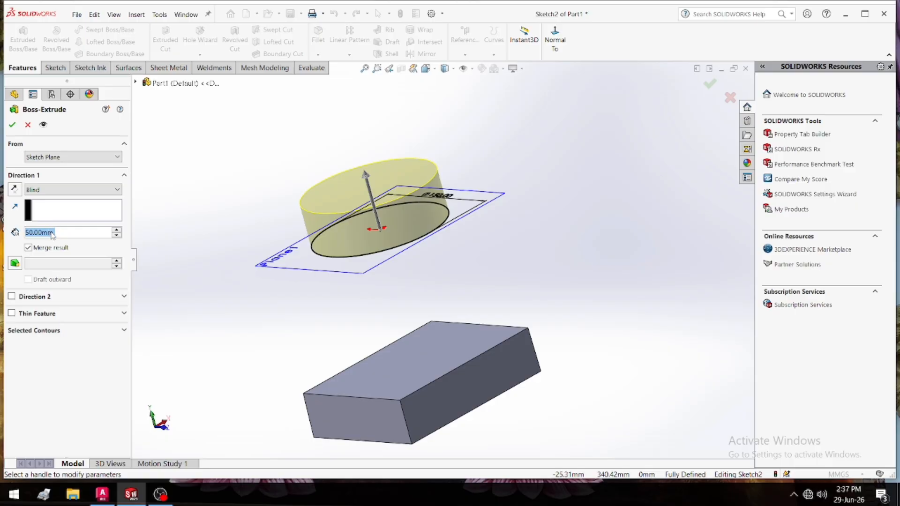
pyautogui.write('10')
pyautogui.press('Return')
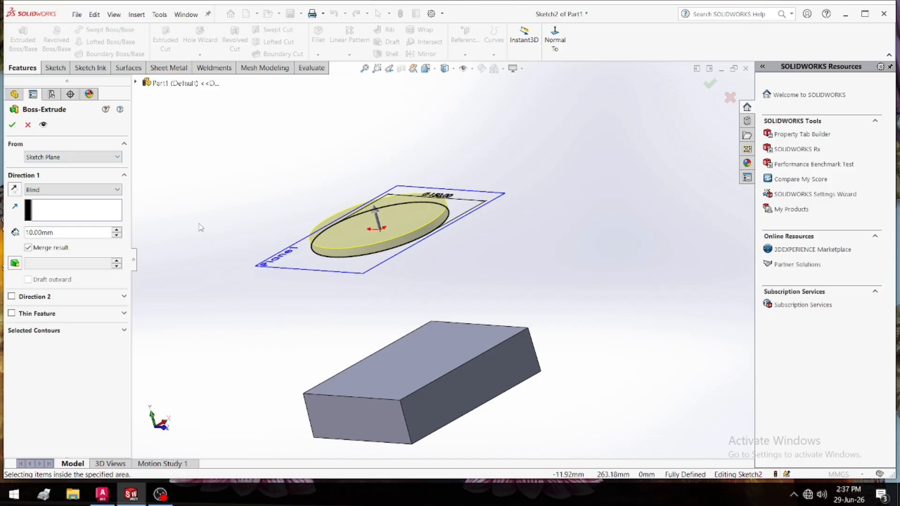
# Try the Through All end condition for Direction 1 and examine the preview against the block.
pyautogui.click(66, 189)
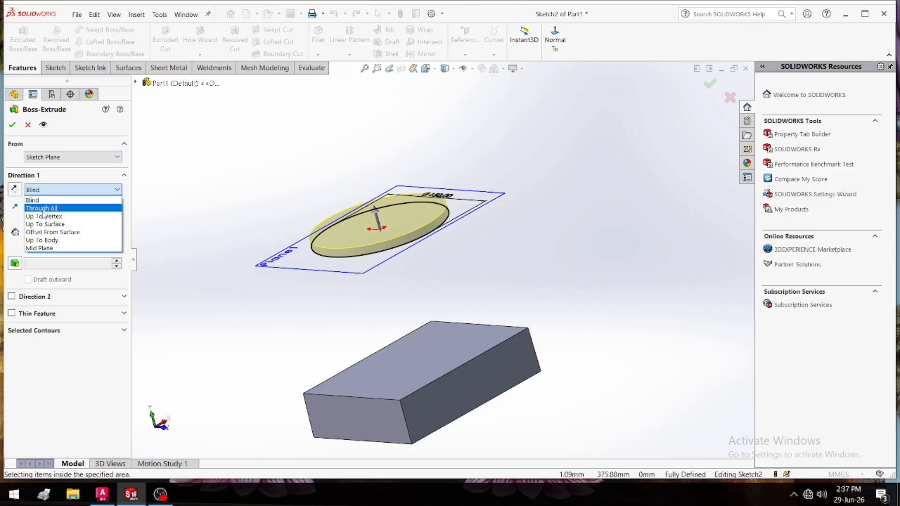
pyautogui.click(56, 211)
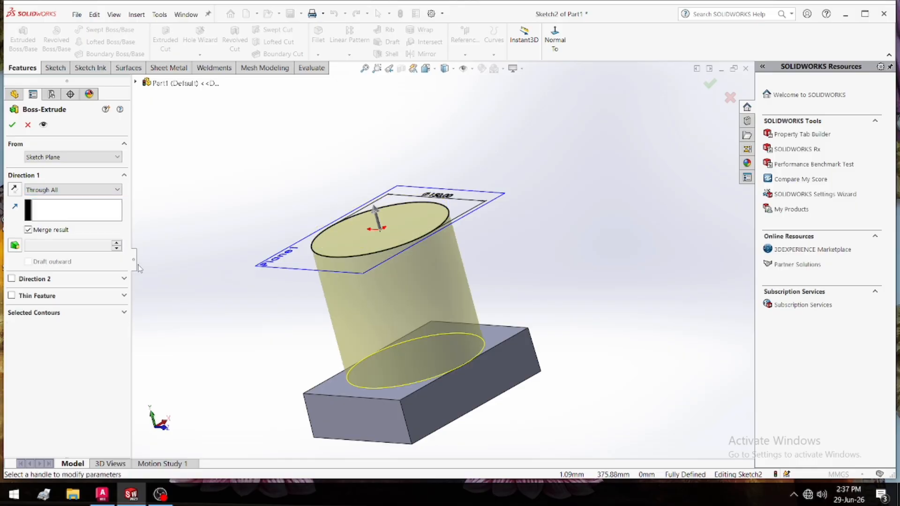
pyautogui.moveTo(253, 320); pyautogui.dragTo(375, 313, button='middle')
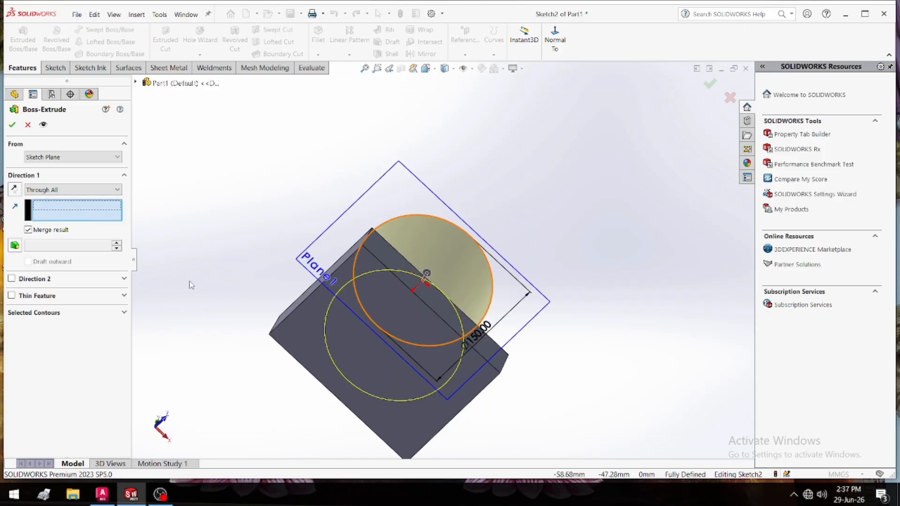
pyautogui.moveTo(167, 245); pyautogui.dragTo(328, 211, button='middle')
# Try the block's underside face as the extrusion direction reference and clear the selection again.
pyautogui.click(485, 263)
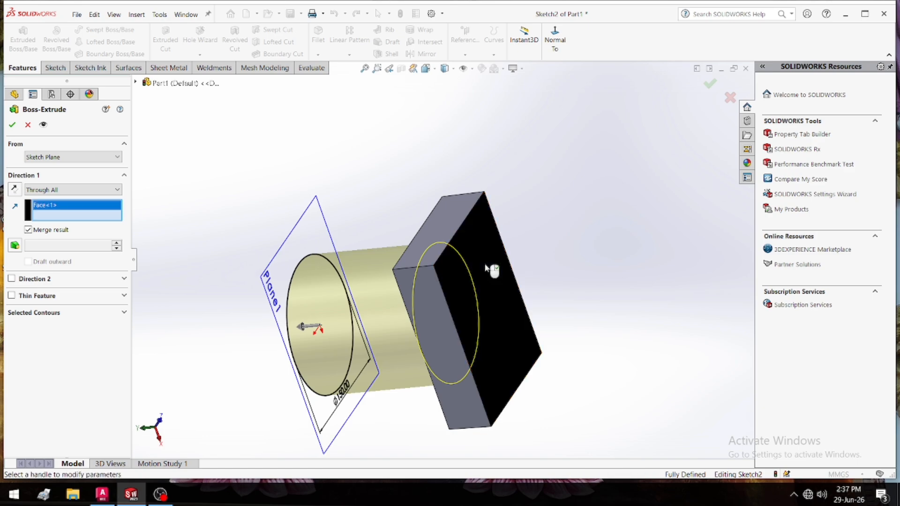
pyautogui.moveTo(201, 225); pyautogui.dragTo(98, 241, button='middle')
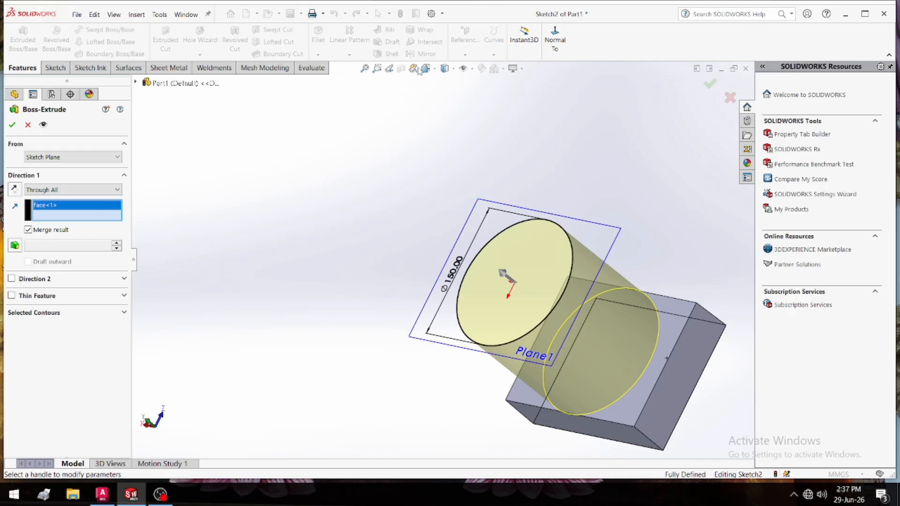
pyautogui.click(364, 68)
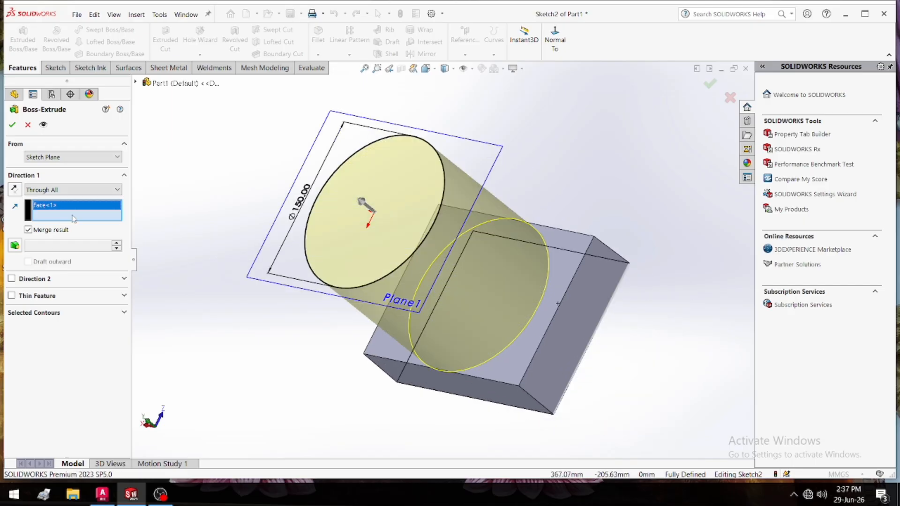
pyautogui.rightClick(81, 207)
pyautogui.click(91, 217)
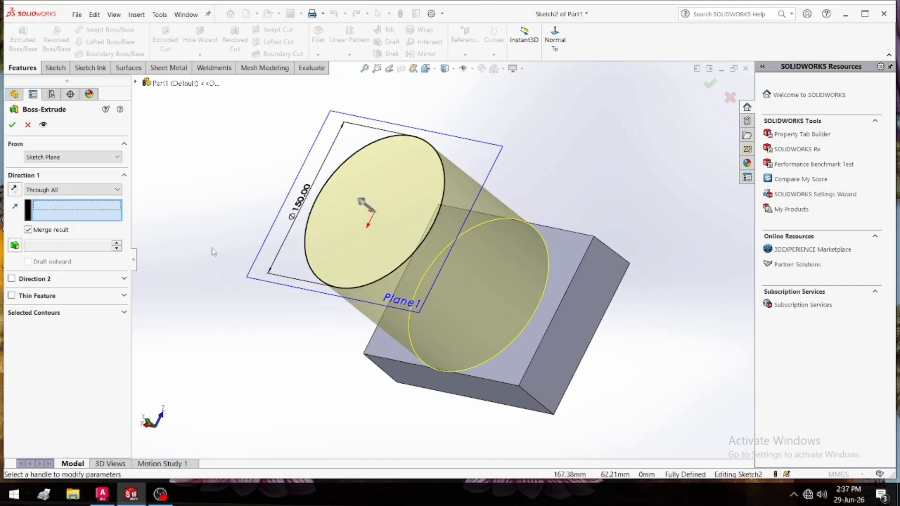
pyautogui.moveTo(210, 250); pyautogui.dragTo(235, 162, button='middle')
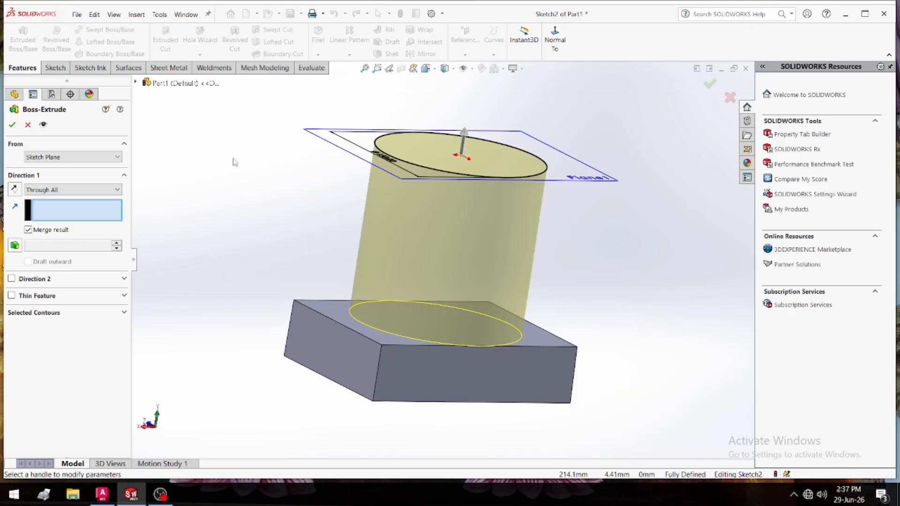
# Try the Up To Vertex end condition, and extend the extrusion as Blind 44 mm from the plane towards the block.
pyautogui.click(72, 189)
pyautogui.click(66, 220)
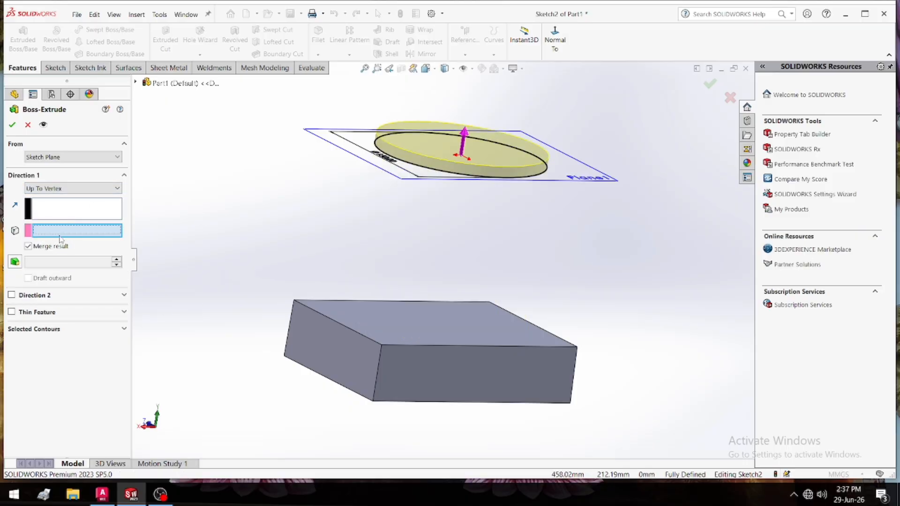
pyautogui.click(443, 344)
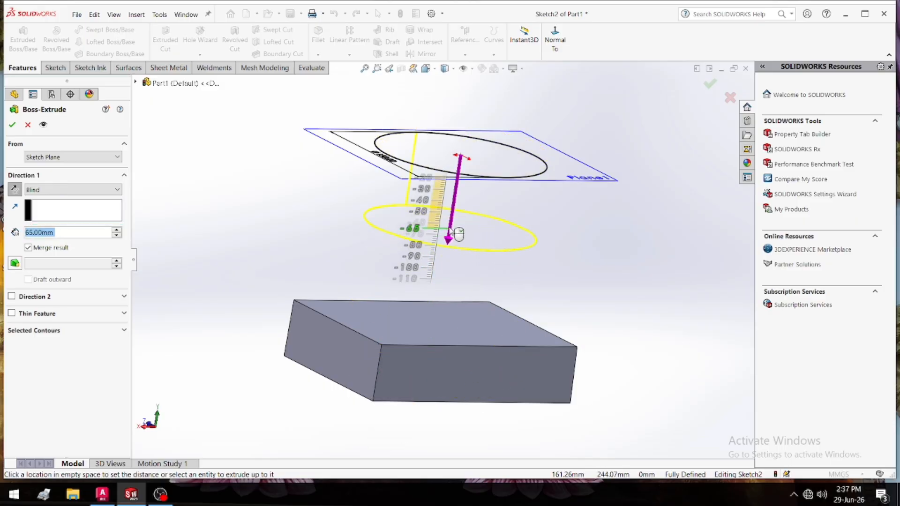
pyautogui.click(456, 233)
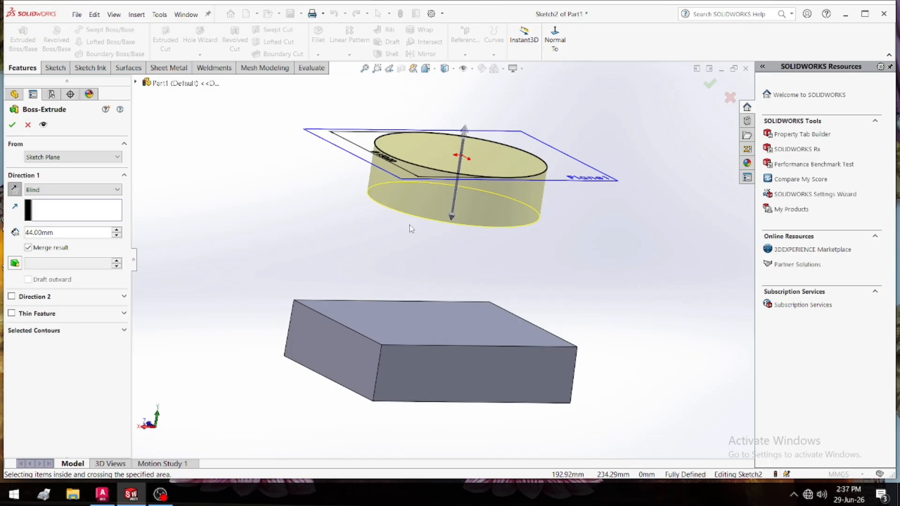
# Set the Direction 1 end condition to Up To Next so the circle extrudes down to the block.
pyautogui.moveTo(409, 228); pyautogui.dragTo(443, 224, button='middle')
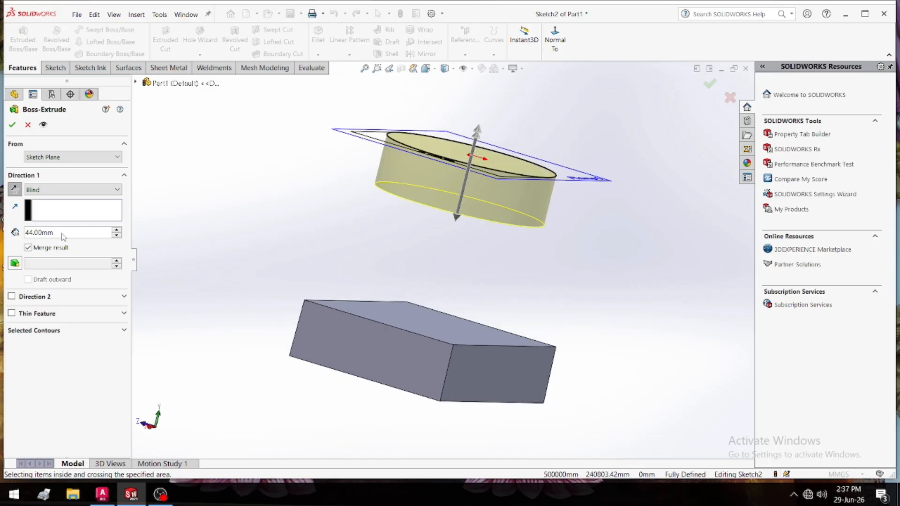
pyautogui.click(70, 189)
pyautogui.click(70, 217)
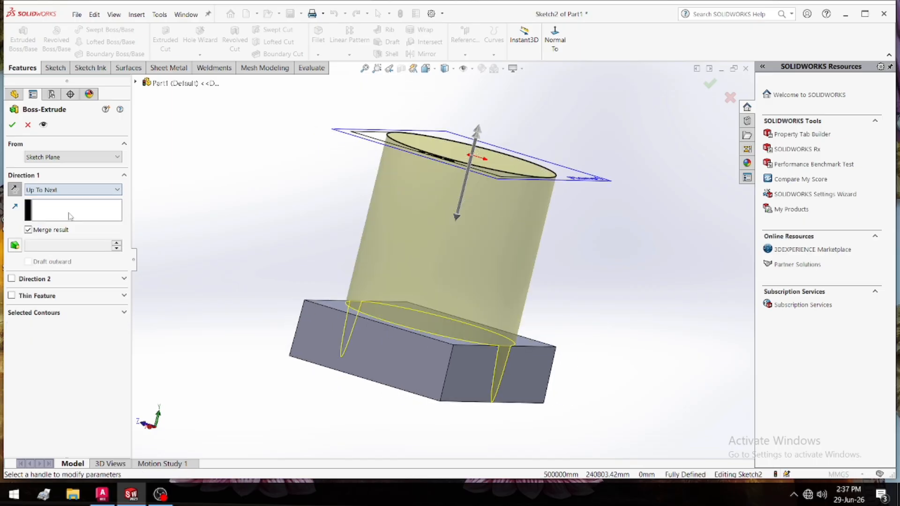
# Try the Up To Surface end condition, extruding the circle to the block's top face.
pyautogui.moveTo(151, 244); pyautogui.dragTo(177, 245, button='middle')
pyautogui.click(70, 189)
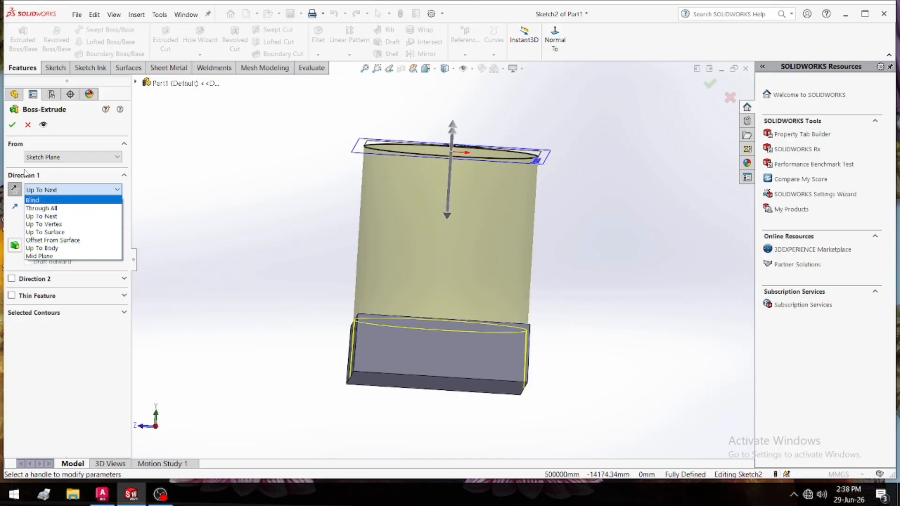
pyautogui.click(78, 192)
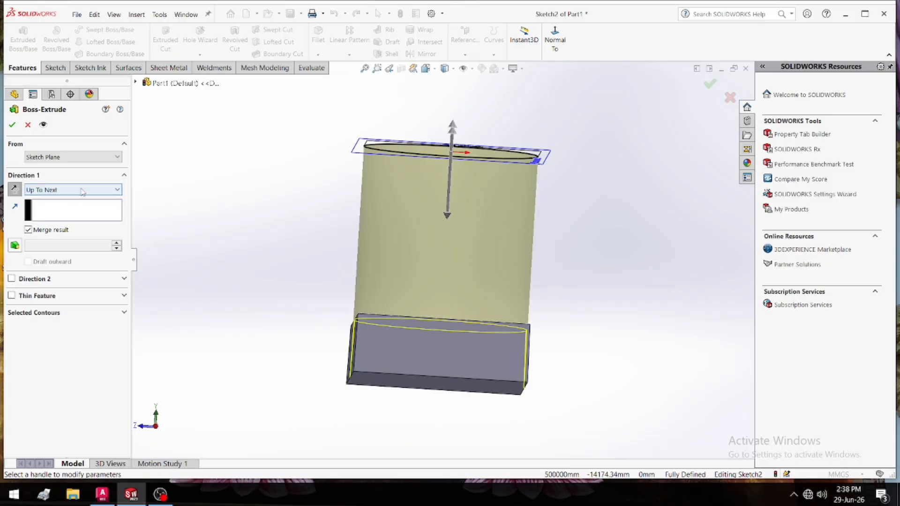
pyautogui.click(82, 190)
pyautogui.click(57, 234)
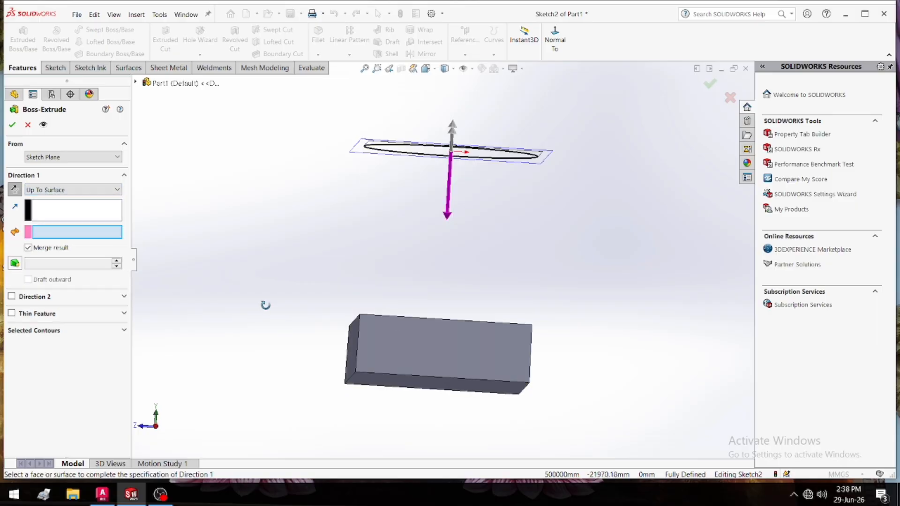
pyautogui.moveTo(265, 305); pyautogui.dragTo(301, 400, button='middle')
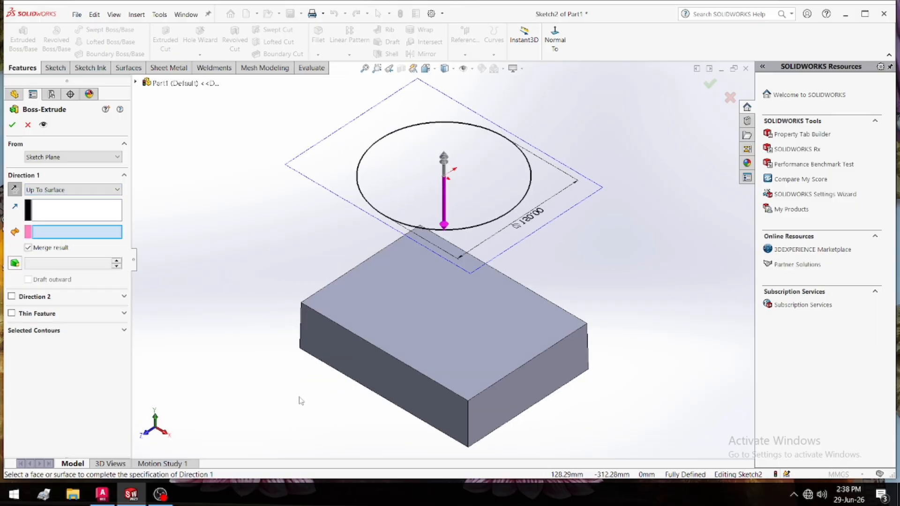
pyautogui.click(432, 319)
pyautogui.moveTo(395, 341); pyautogui.dragTo(281, 384, button='middle')
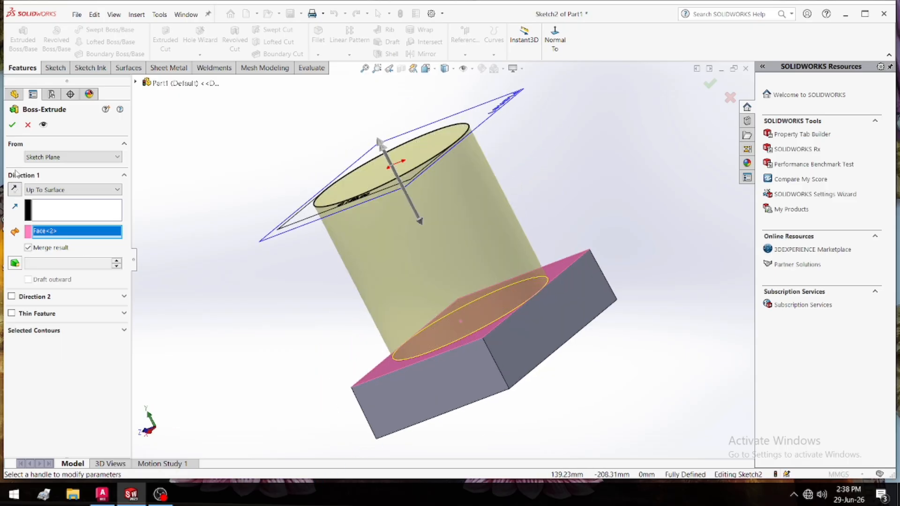
# Try the Offset From Surface end condition, with a 44 mm offset from the block's top face.
pyautogui.click(39, 191)
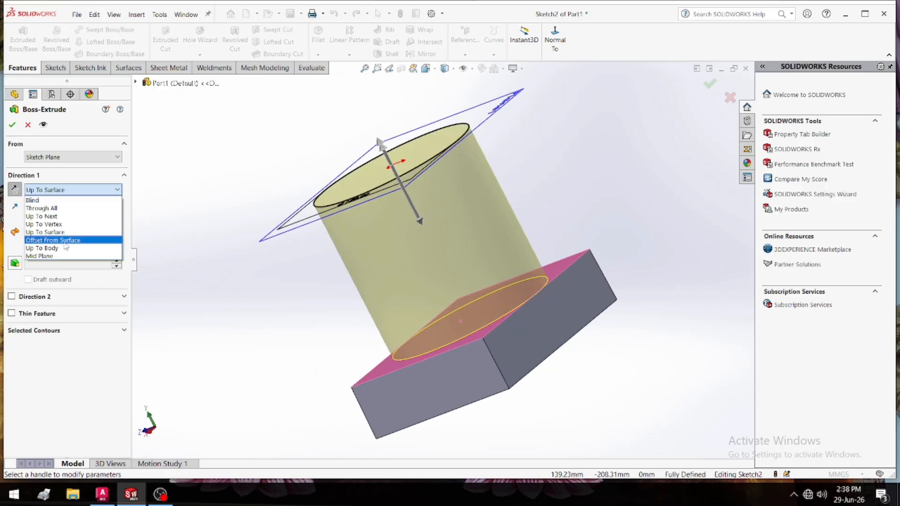
pyautogui.click(69, 241)
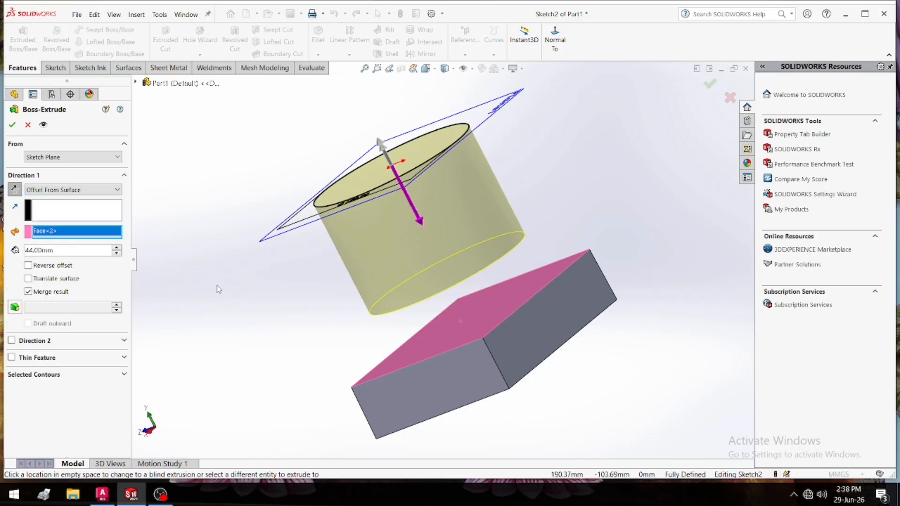
pyautogui.moveTo(220, 288)
pyautogui.mouseDown(button='middle')
pyautogui.moveTo(247, 251)
pyautogui.moveTo(295, 227)
pyautogui.mouseUp(button='middle')
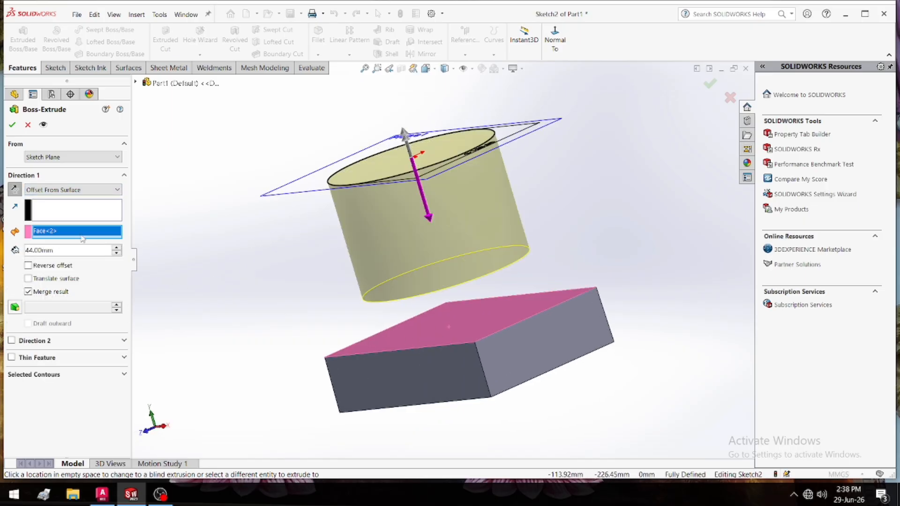
# Try the Up To Body end condition with the block as the target body.
pyautogui.click(79, 187)
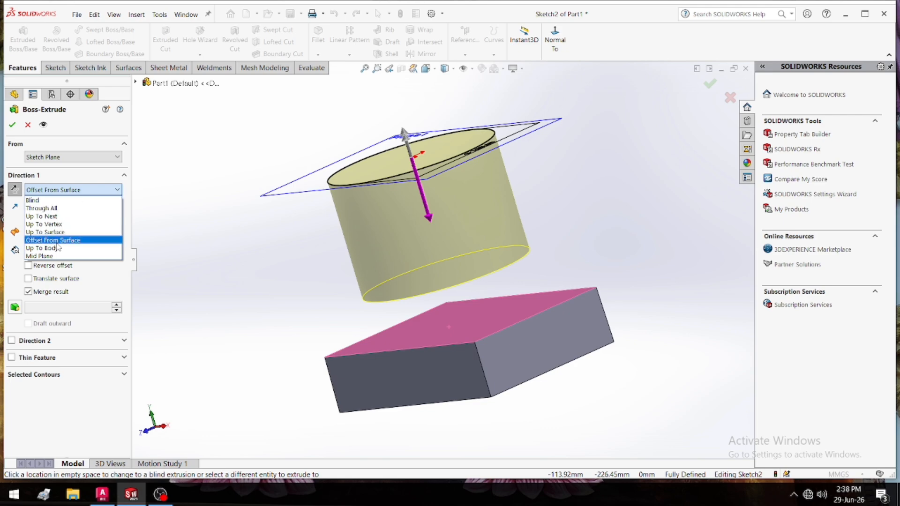
pyautogui.click(57, 252)
pyautogui.moveTo(259, 297)
pyautogui.mouseDown(button='middle')
pyautogui.moveTo(280, 286)
pyautogui.moveTo(322, 317)
pyautogui.moveTo(421, 323)
pyautogui.mouseUp(button='middle')
pyautogui.click(430, 325)
pyautogui.moveTo(281, 365); pyautogui.dragTo(412, 187, button='middle')
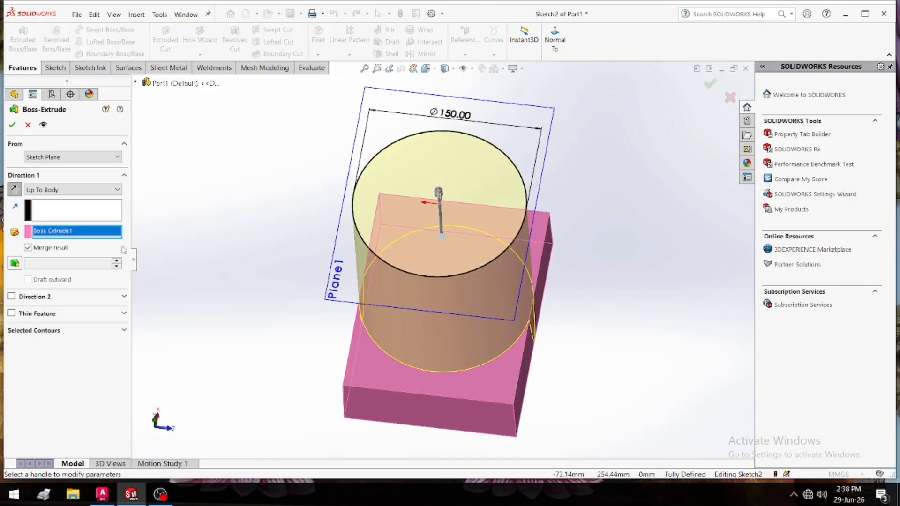
# Extrude the 150 mm circle with the Mid Plane end condition and a total depth of 157 mm.
pyautogui.click(73, 190)
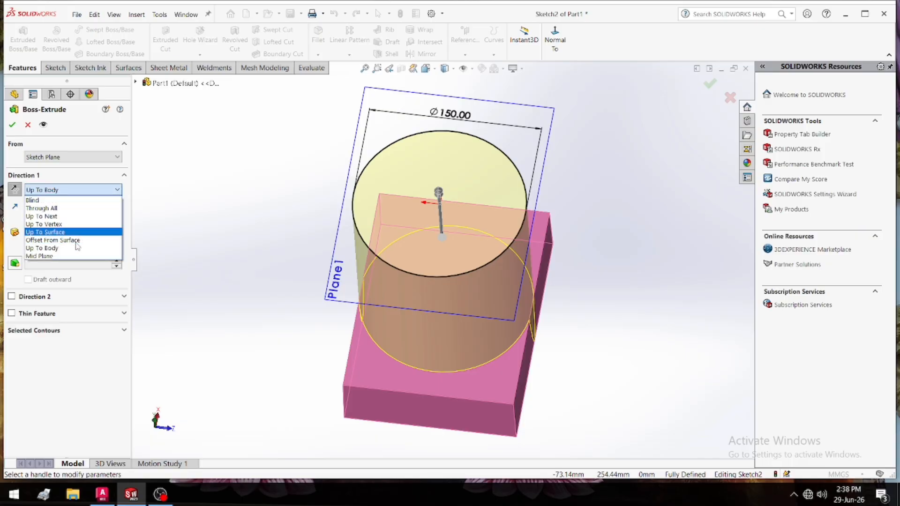
pyautogui.click(43, 253)
pyautogui.moveTo(238, 305); pyautogui.dragTo(464, 209, button='middle')
pyautogui.moveTo(464, 208); pyautogui.dragTo(449, 260)
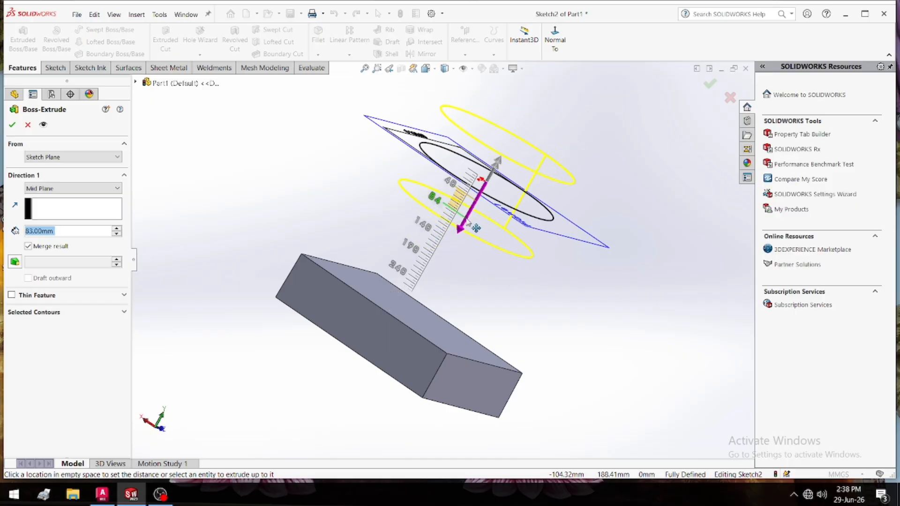
pyautogui.click(441, 252)
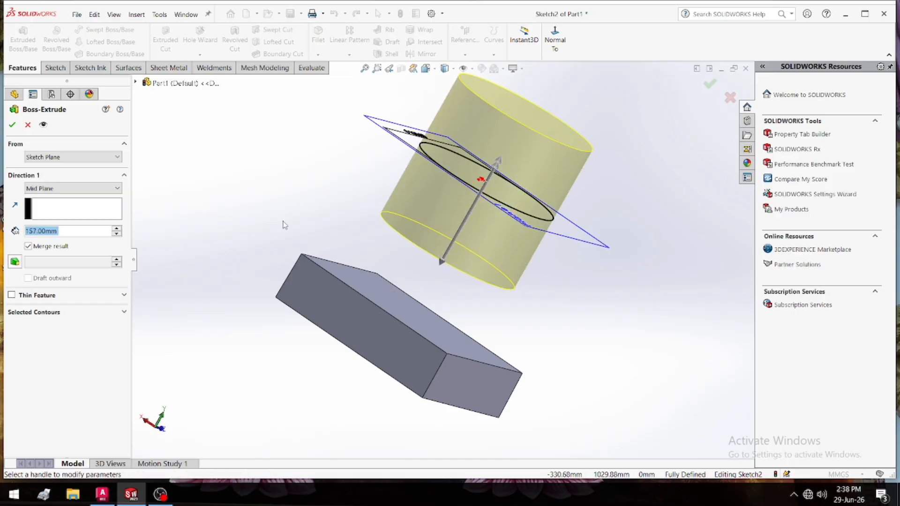
pyautogui.moveTo(285, 225); pyautogui.dragTo(322, 279, button='middle')
pyautogui.scroll(2, 286, 255)
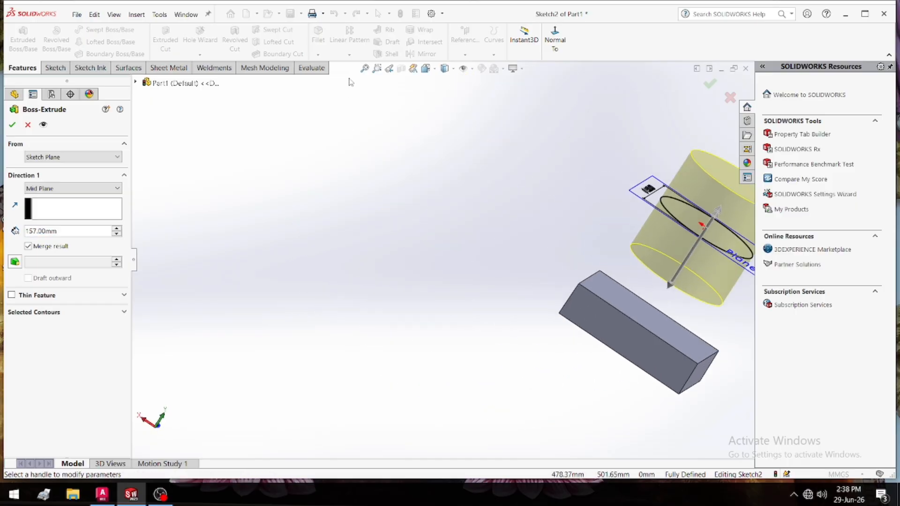
pyautogui.click(364, 68)
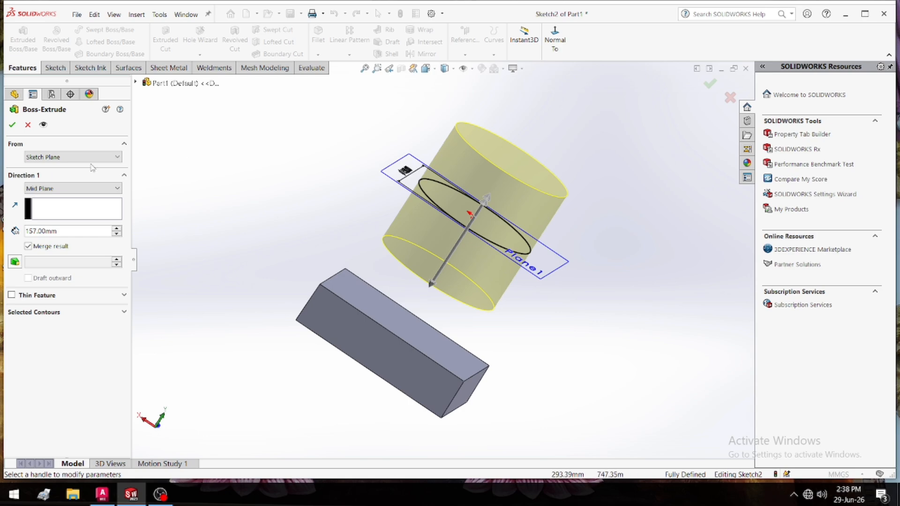
pyautogui.click(11, 125)
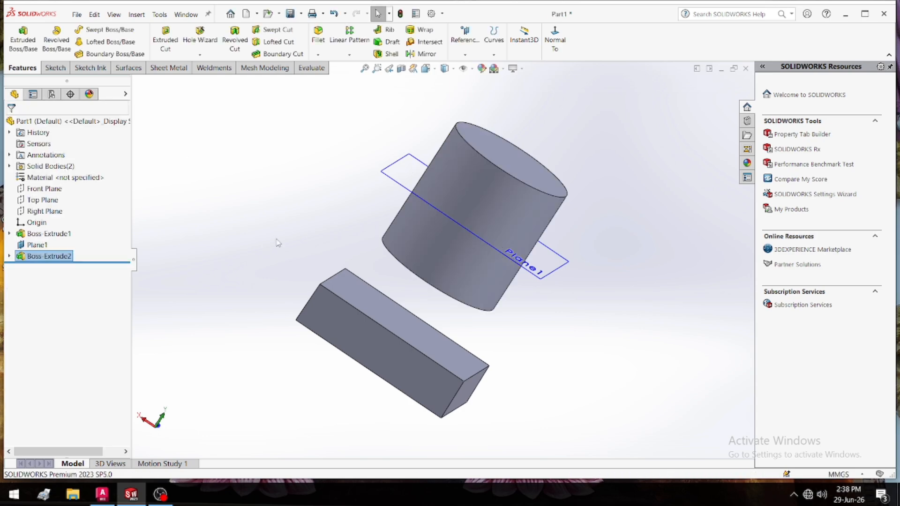
# Hide the reference plane that crosses the cylinder.
pyautogui.click(404, 187)
pyautogui.click(459, 143)
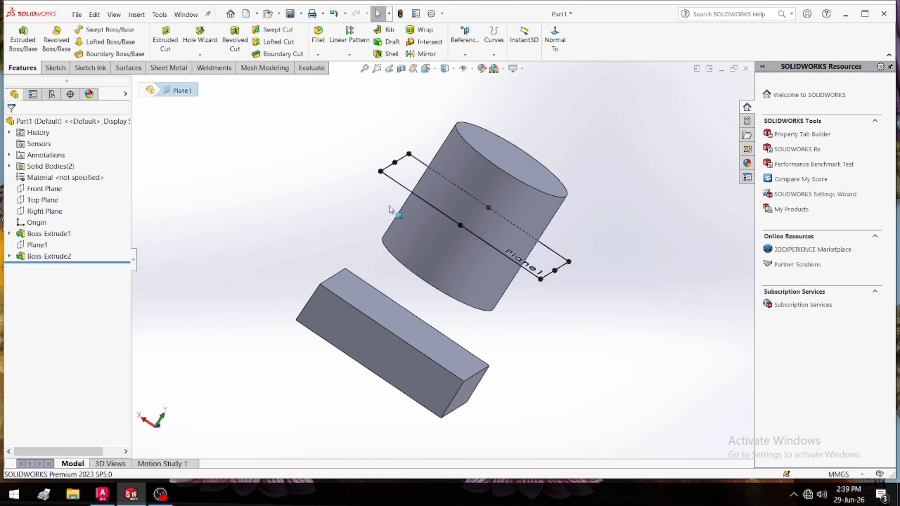
pyautogui.moveTo(282, 249); pyautogui.dragTo(248, 263, button='middle')
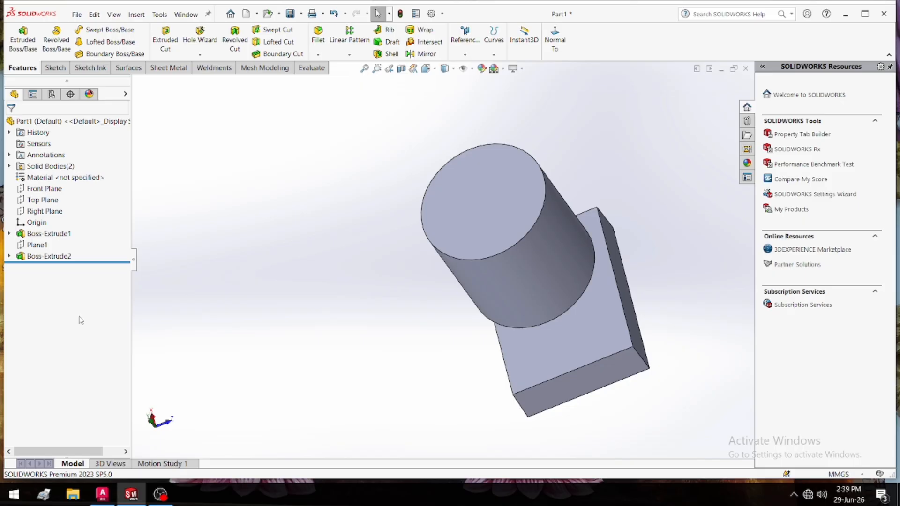
# Sketch a circle about 27.8 mm in diameter, centred on the origin, on the cylinder's top face.
pyautogui.click(499, 202)
pyautogui.click(541, 169)
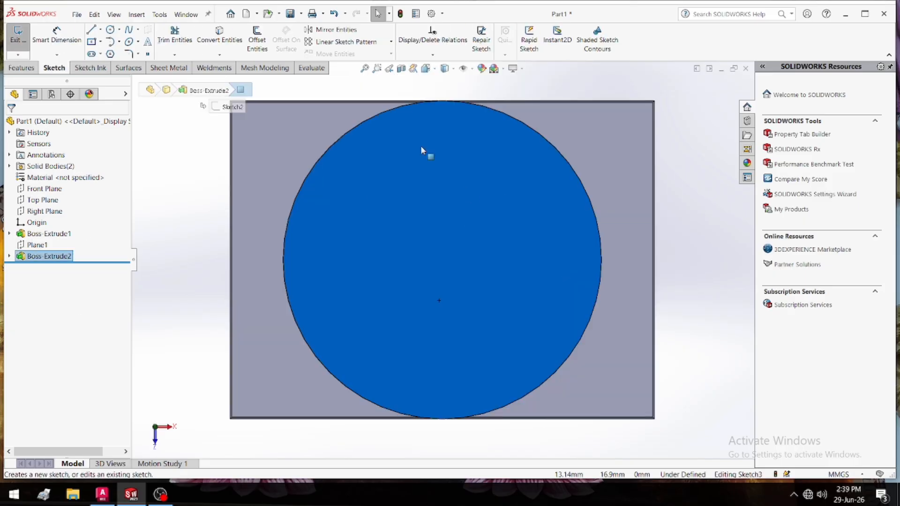
pyautogui.click(109, 27)
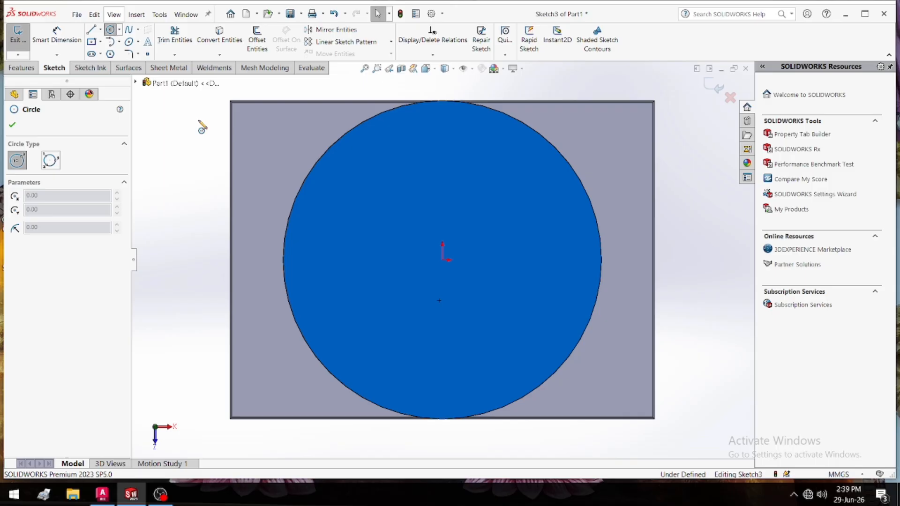
pyautogui.click(442, 260)
pyautogui.click(464, 280)
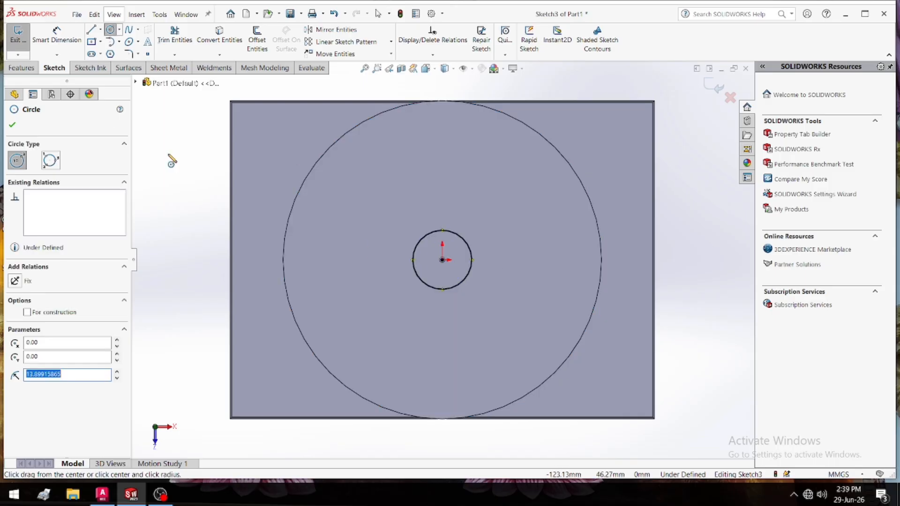
# Start a boss extrusion of the small circle and set its Direction 1 end condition to Through All.
pyautogui.click(21, 67)
pyautogui.click(14, 48)
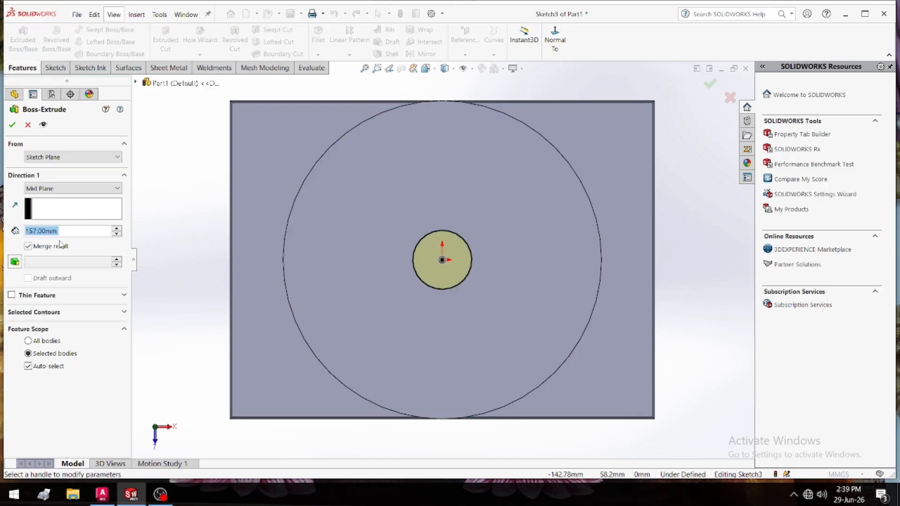
pyautogui.click(85, 188)
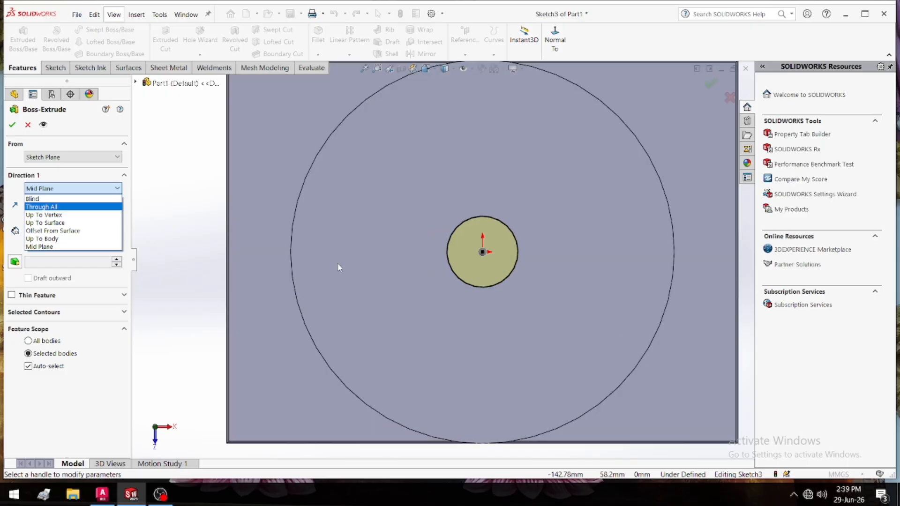
pyautogui.scroll(-1, 391, 252)
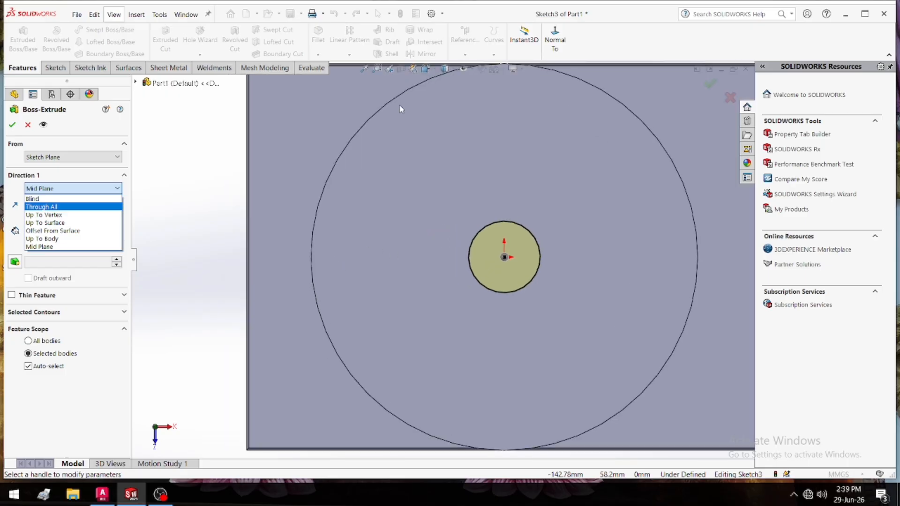
pyautogui.scroll(1, 400, 109)
pyautogui.click(41, 206)
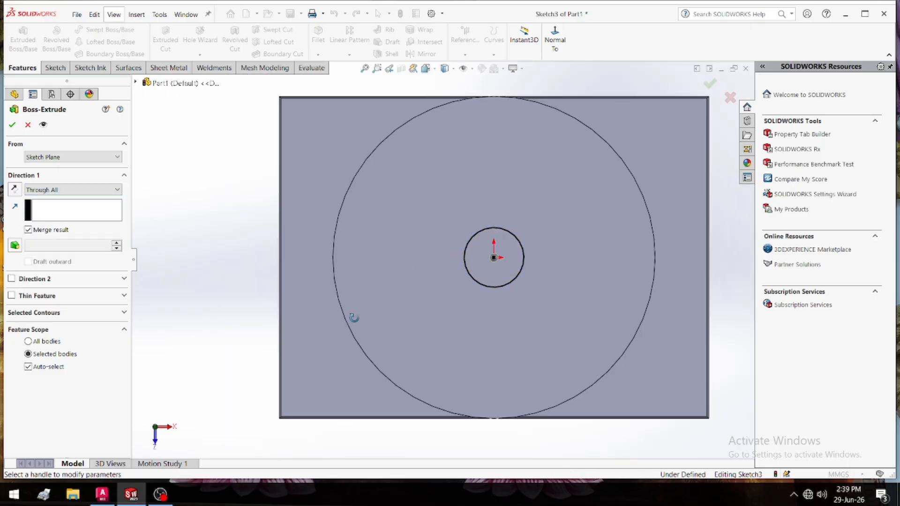
pyautogui.moveTo(354, 318)
pyautogui.mouseDown(button='middle')
pyautogui.moveTo(398, 287)
pyautogui.moveTo(305, 280)
pyautogui.mouseUp(button='middle')
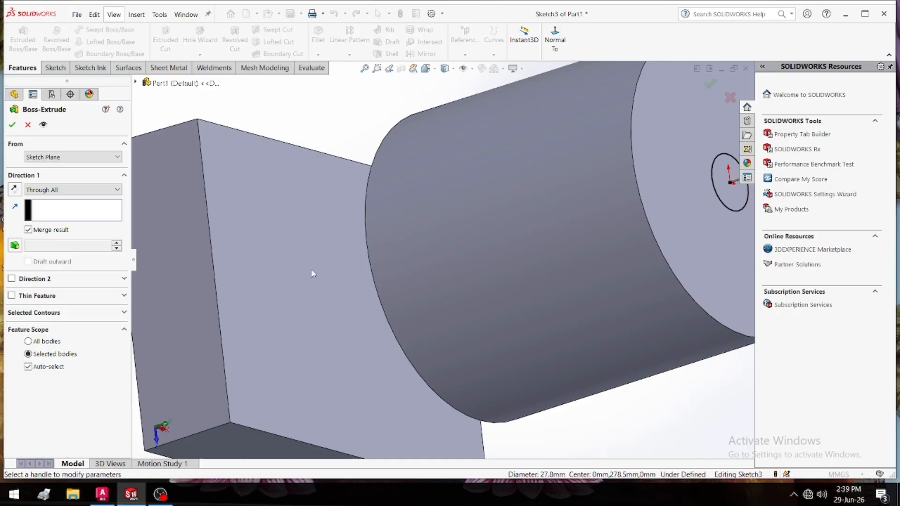
# Turn off Merge result and reverse the extrusion so it runs through the cylinder towards the block.
pyautogui.click(63, 212)
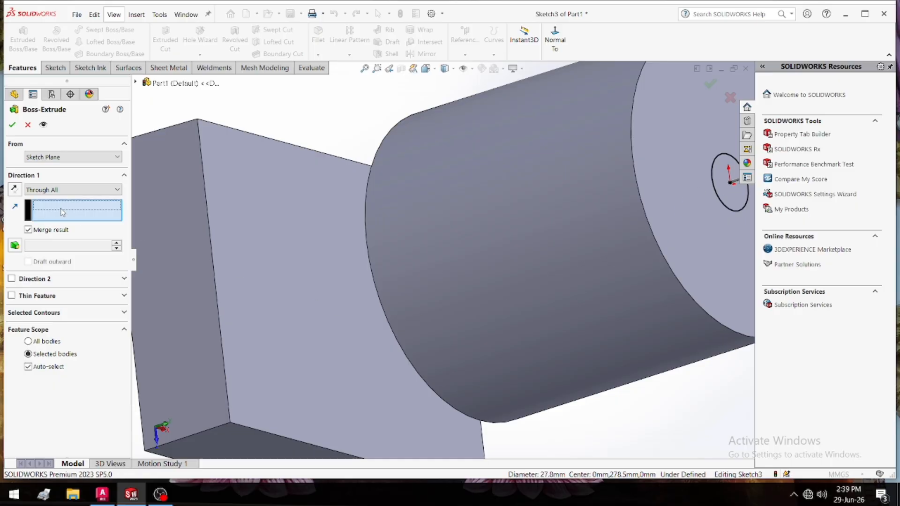
pyautogui.click(723, 181)
pyautogui.click(722, 180)
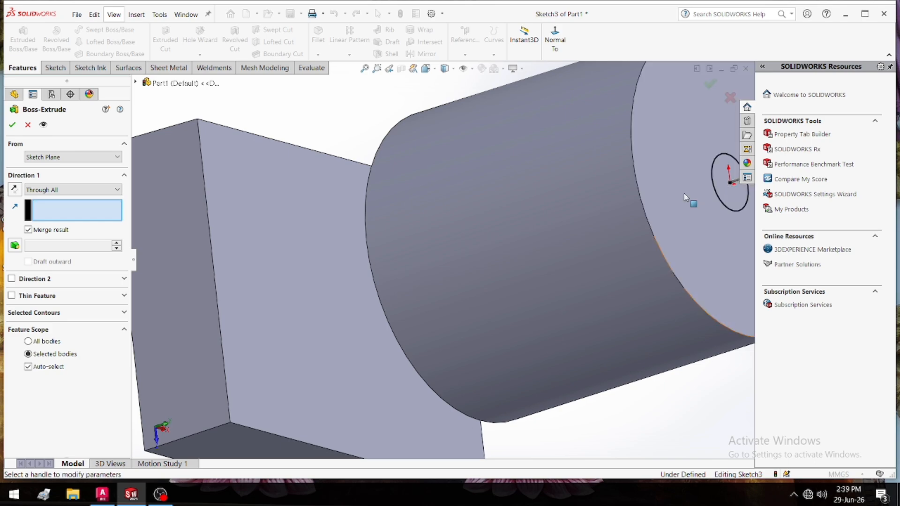
pyautogui.click(364, 68)
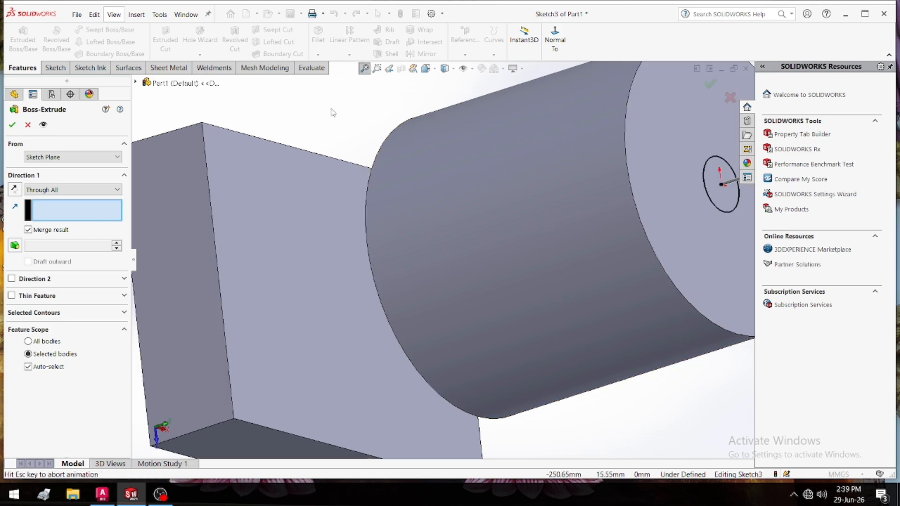
pyautogui.click(29, 230)
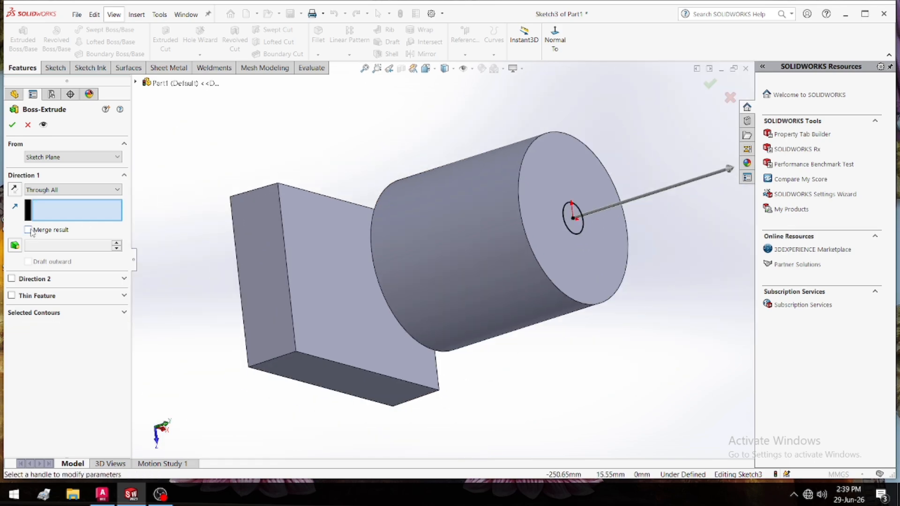
pyautogui.click(14, 206)
pyautogui.moveTo(272, 330); pyautogui.dragTo(269, 386, button='middle')
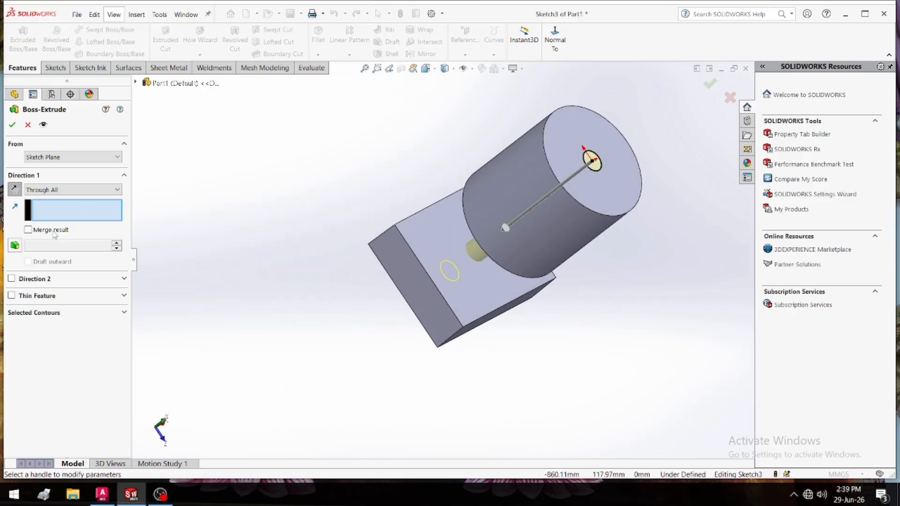
# Try the Up To Next end condition with the block's top face as direction reference, and clear that selection again.
pyautogui.click(55, 190)
pyautogui.click(55, 217)
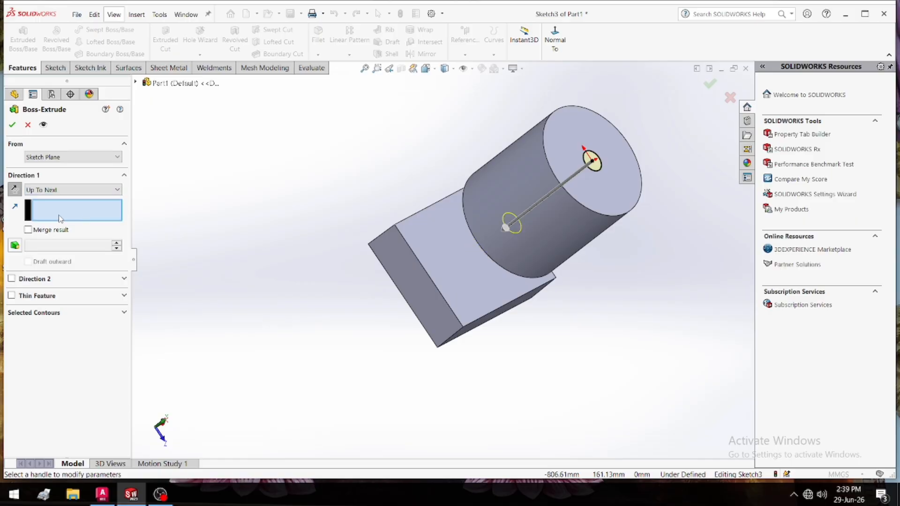
pyautogui.moveTo(453, 278); pyautogui.dragTo(431, 240, button='middle')
pyautogui.click(431, 240)
pyautogui.rightClick(47, 213)
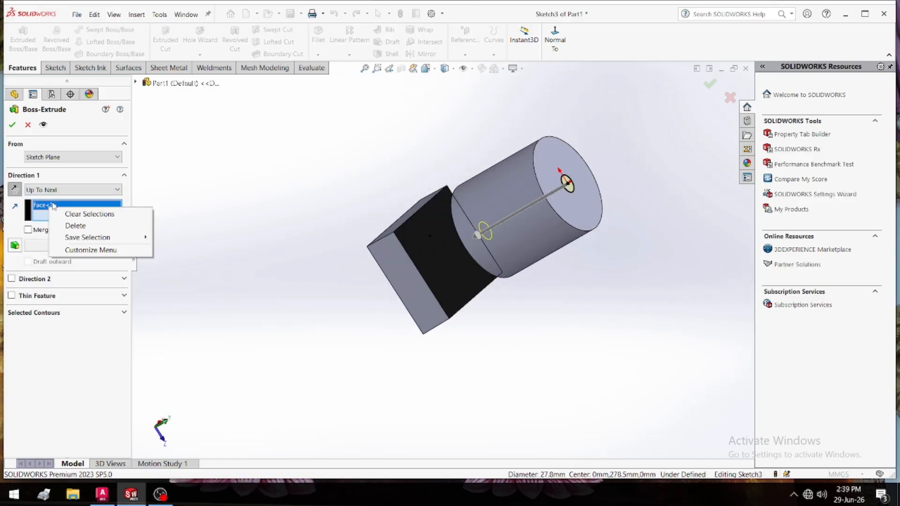
pyautogui.click(75, 213)
# Try the Up To Vertex end condition for the small circle's extrusion, and fall back to a Blind depth of 282 mm.
pyautogui.click(72, 190)
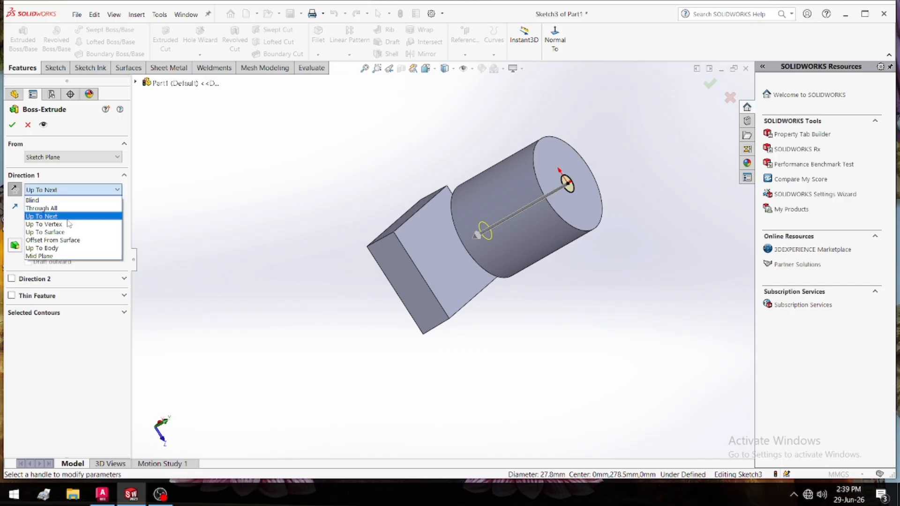
pyautogui.click(45, 220)
pyautogui.moveTo(294, 287); pyautogui.dragTo(529, 252, button='middle')
pyautogui.moveTo(408, 273); pyautogui.dragTo(557, 254, button='middle')
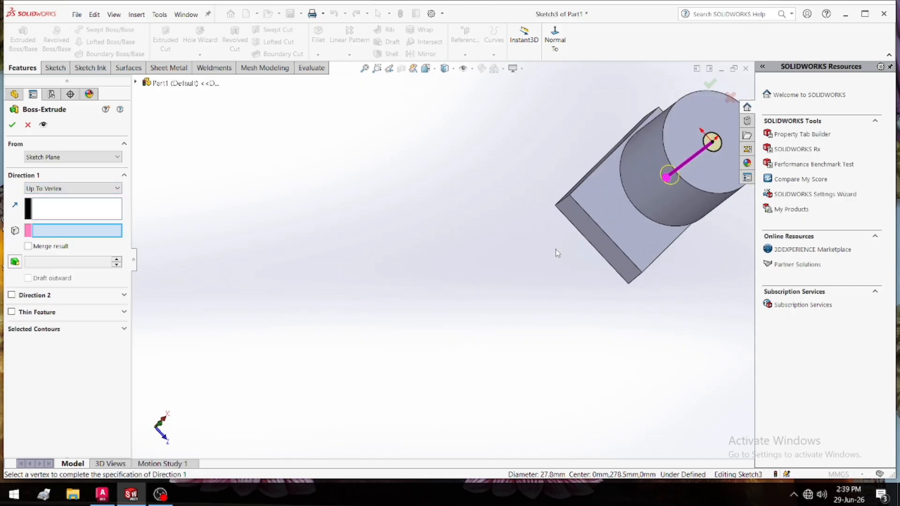
pyautogui.press('f')
pyautogui.scroll(-4, 480, 338)
pyautogui.moveTo(482, 341); pyautogui.dragTo(544, 315, button='middle')
pyautogui.moveTo(346, 159); pyautogui.dragTo(108, 192)
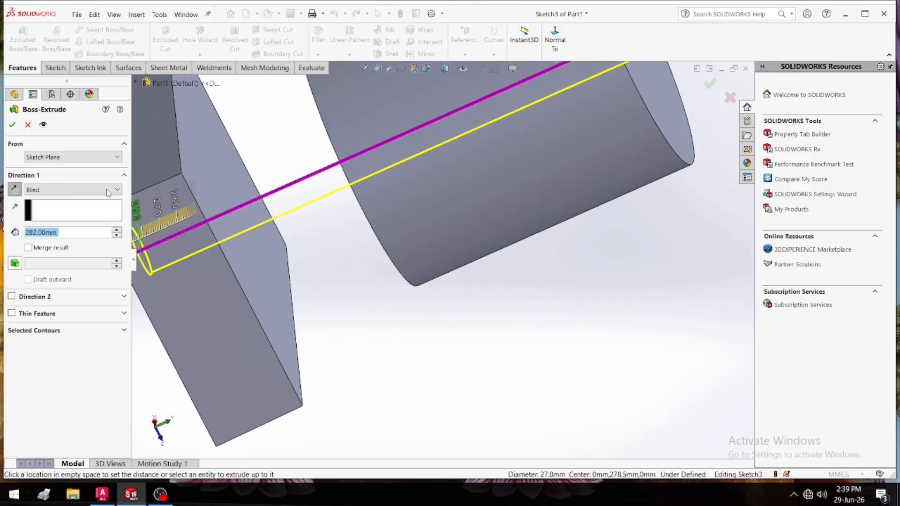
# Set the end condition to Up To Surface with the block's top face as the target, and finish the boss extrusion.
pyautogui.click(95, 190)
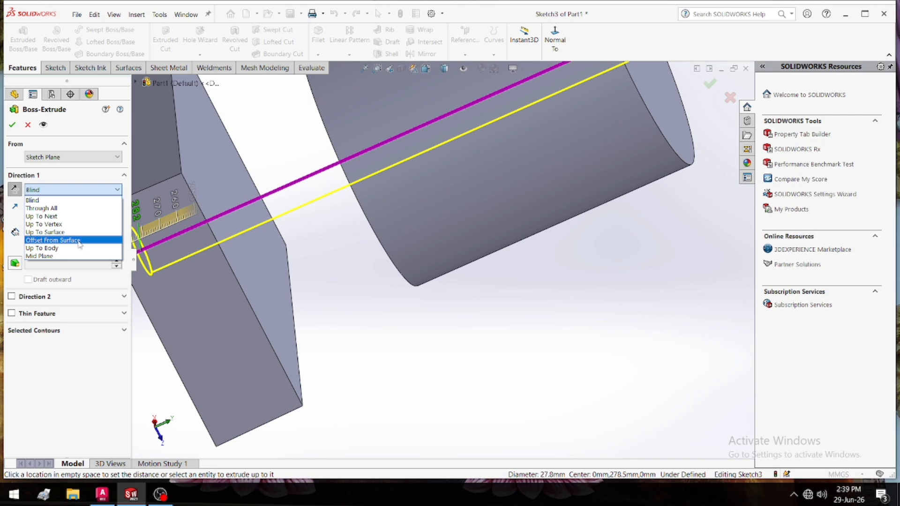
pyautogui.click(71, 232)
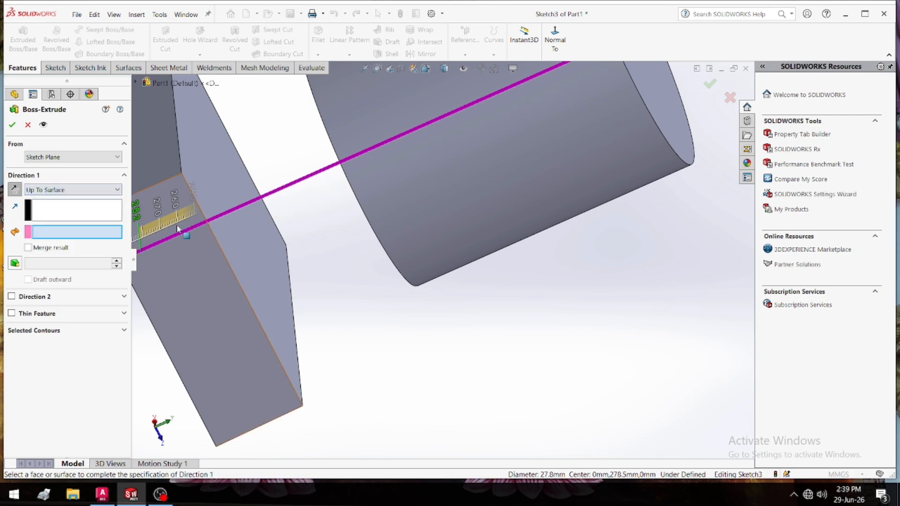
pyautogui.click(240, 237)
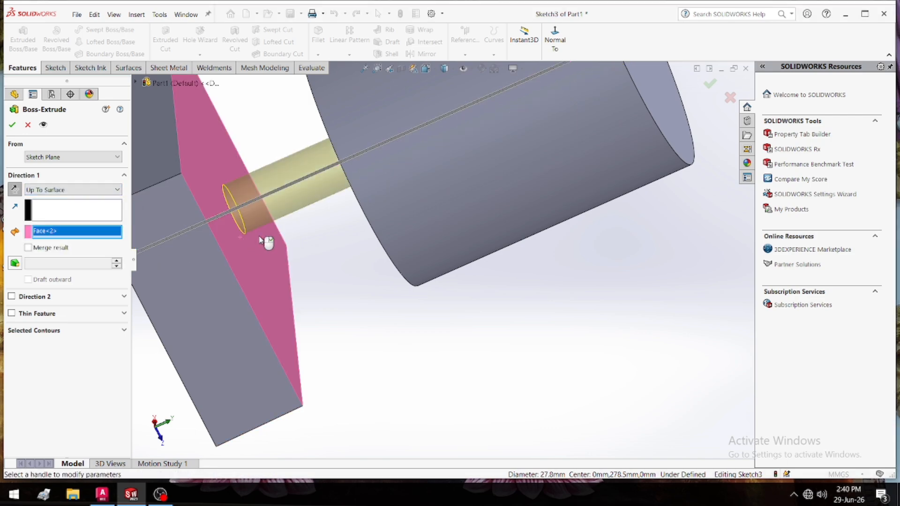
pyautogui.click(365, 69)
pyautogui.moveTo(523, 396); pyautogui.dragTo(333, 293, button='middle')
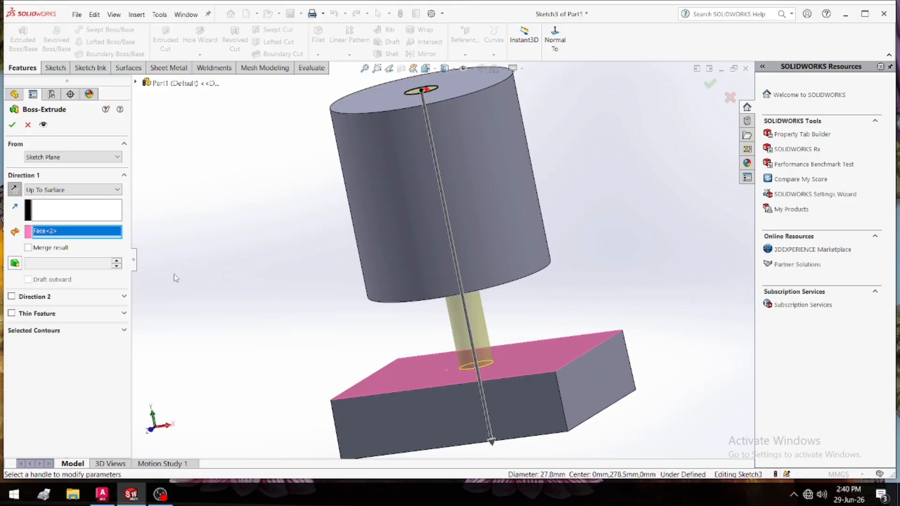
pyautogui.click(12, 125)
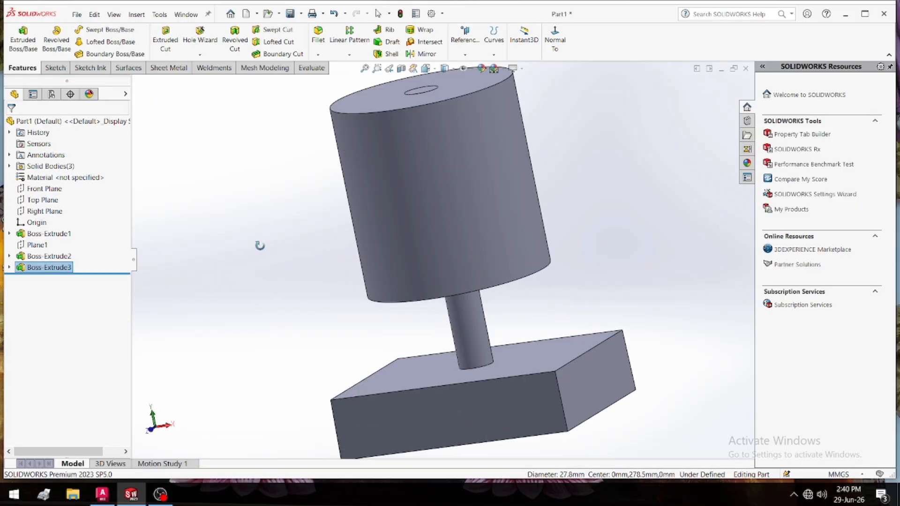
# Start a sketch on the cylinder's top face and convert the small rod's circular edge into it.
pyautogui.moveTo(257, 245); pyautogui.dragTo(398, 384, button='middle')
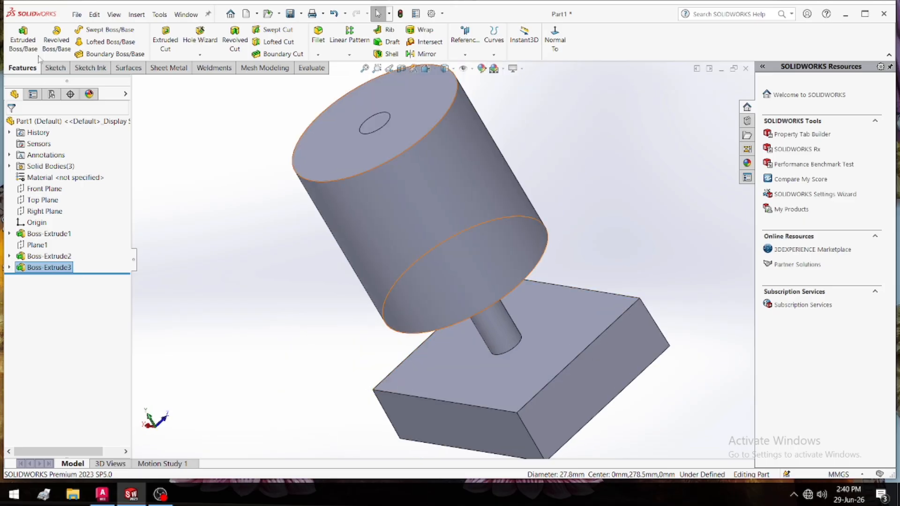
pyautogui.click(335, 151)
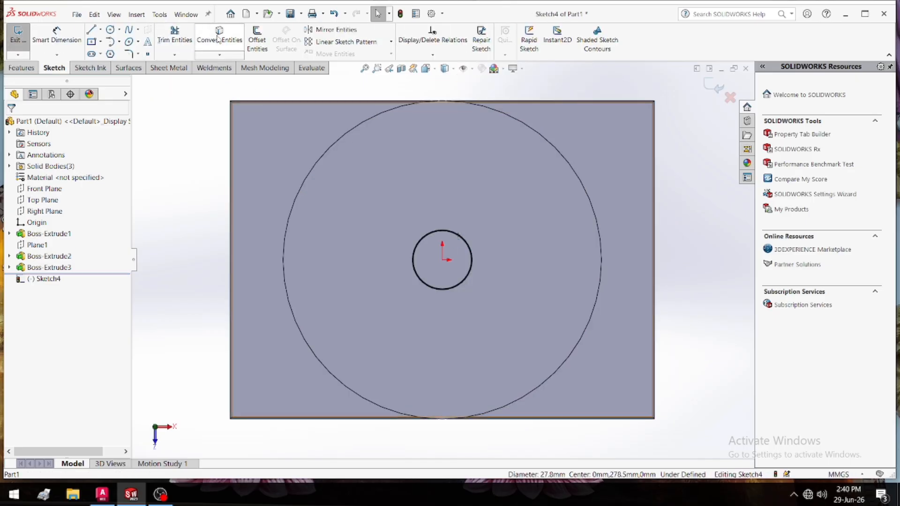
pyautogui.click(29, 68)
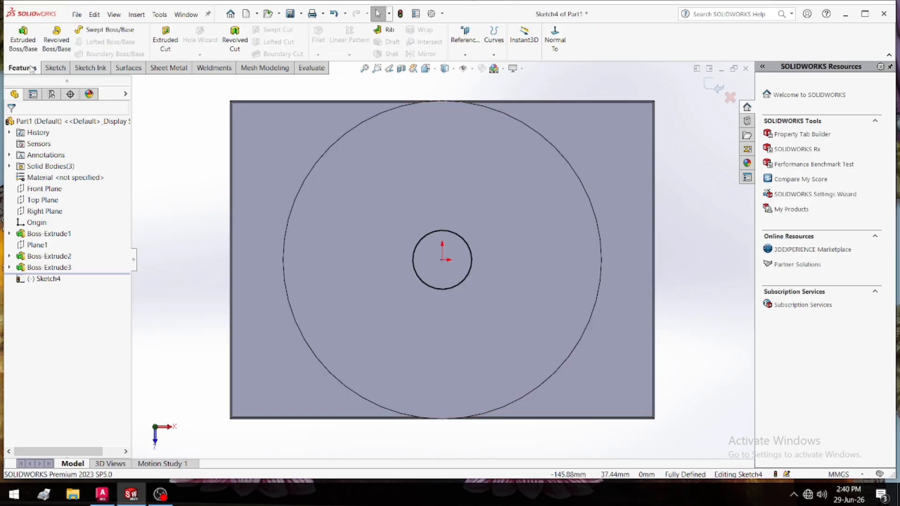
pyautogui.click(23, 40)
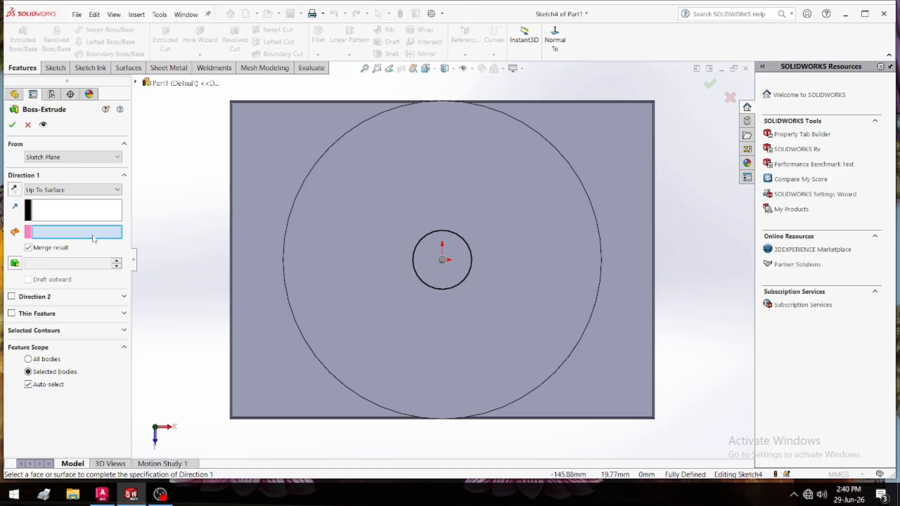
pyautogui.click(78, 189)
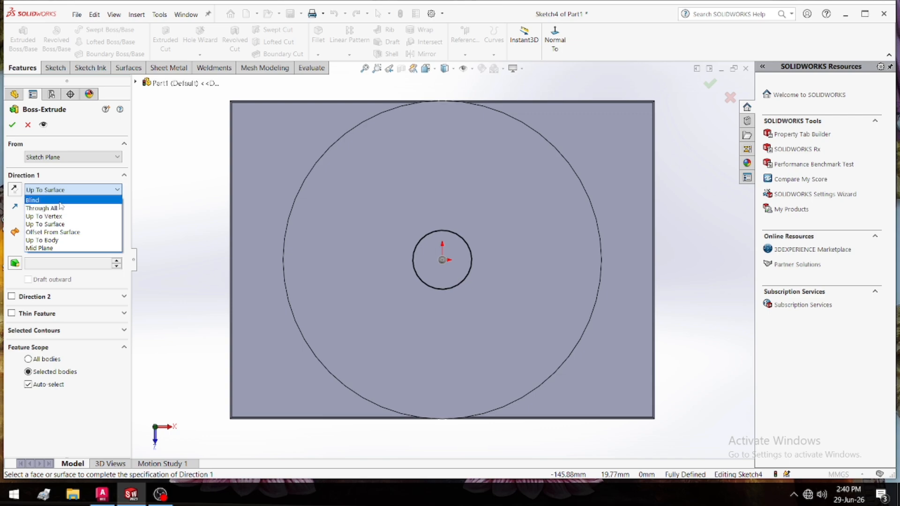
pyautogui.click(28, 125)
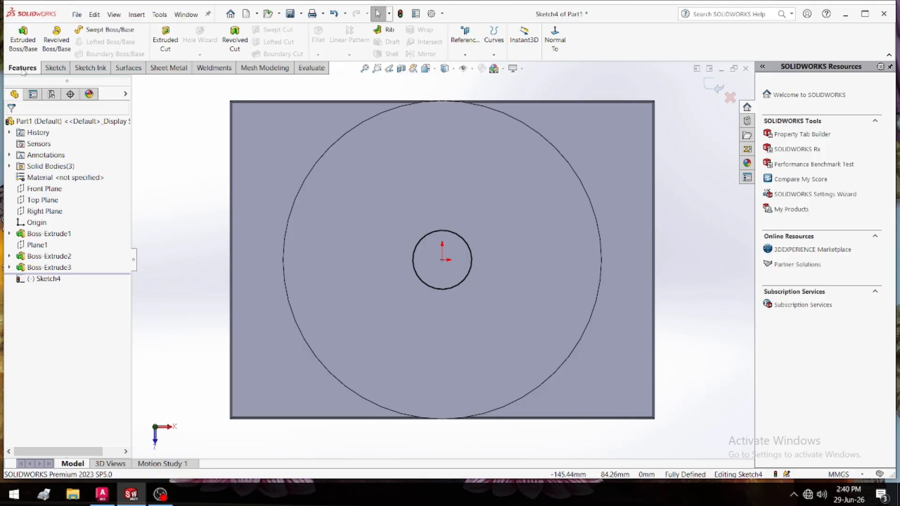
# Start an extruded cut from the converted circle and set its Direction 1 end condition to Through All.
pyautogui.click(166, 41)
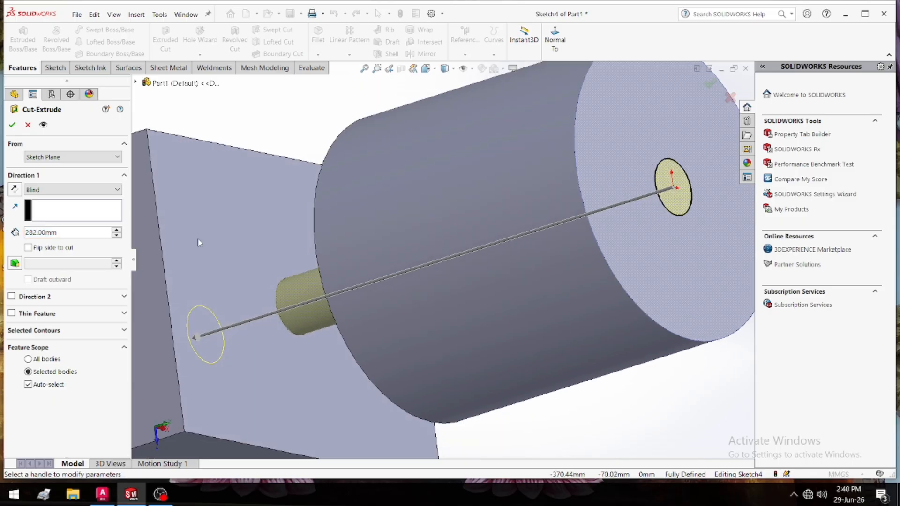
pyautogui.click(365, 70)
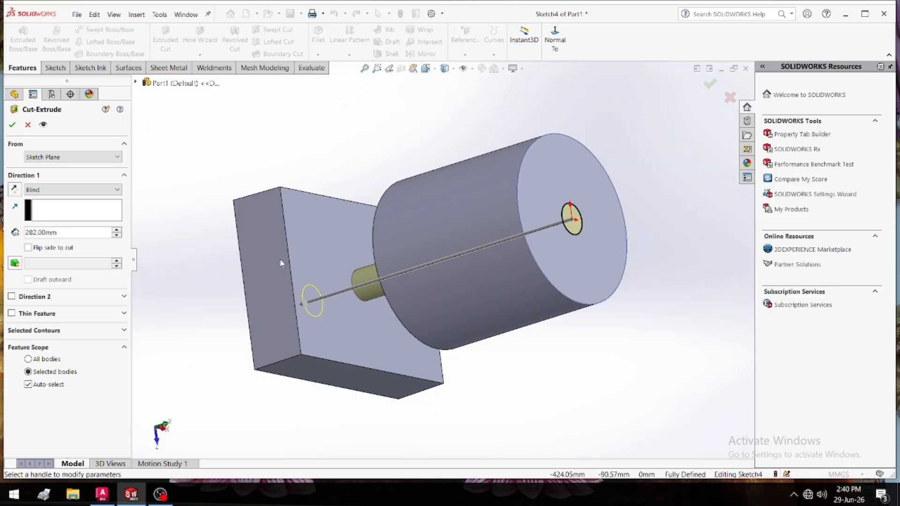
pyautogui.moveTo(281, 263); pyautogui.dragTo(257, 293, button='middle')
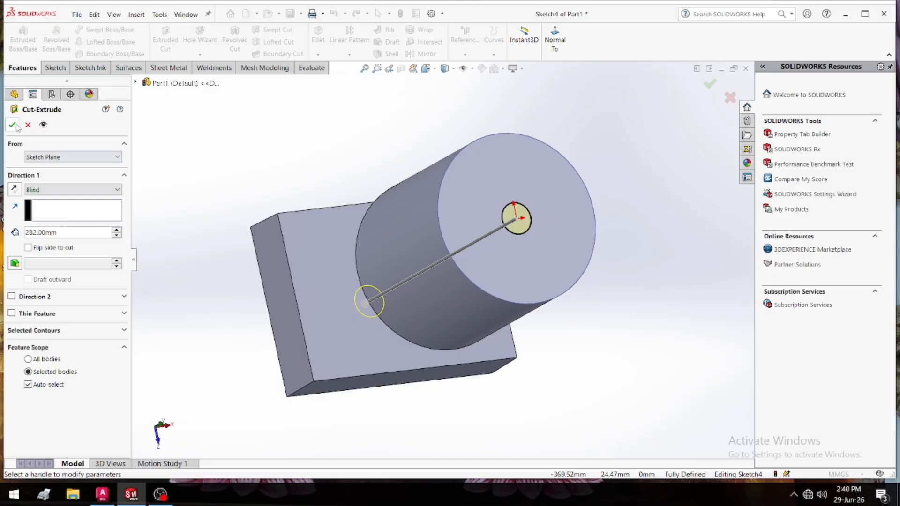
pyautogui.click(70, 189)
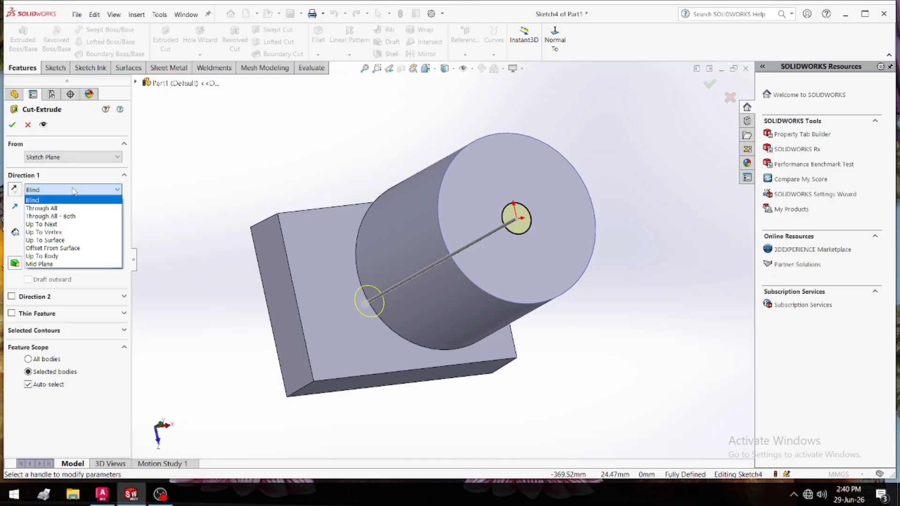
pyautogui.click(73, 205)
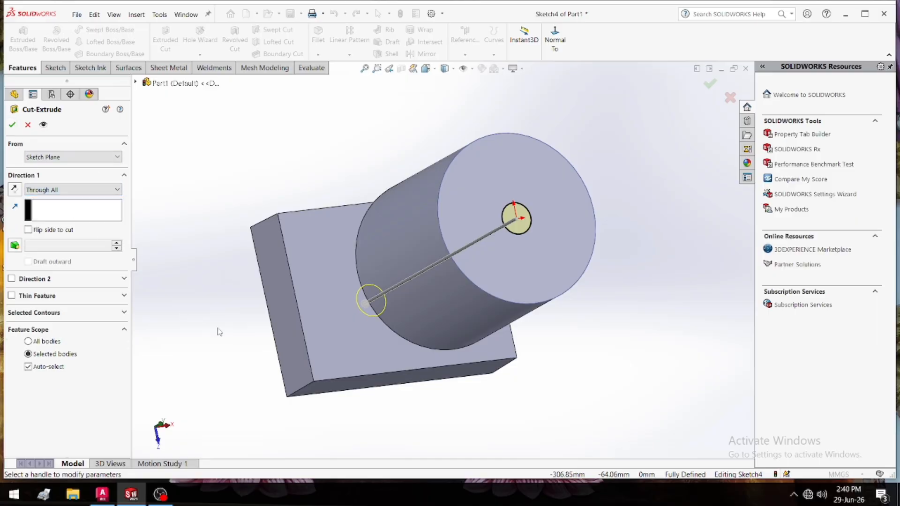
pyautogui.moveTo(219, 332); pyautogui.dragTo(134, 233, button='middle')
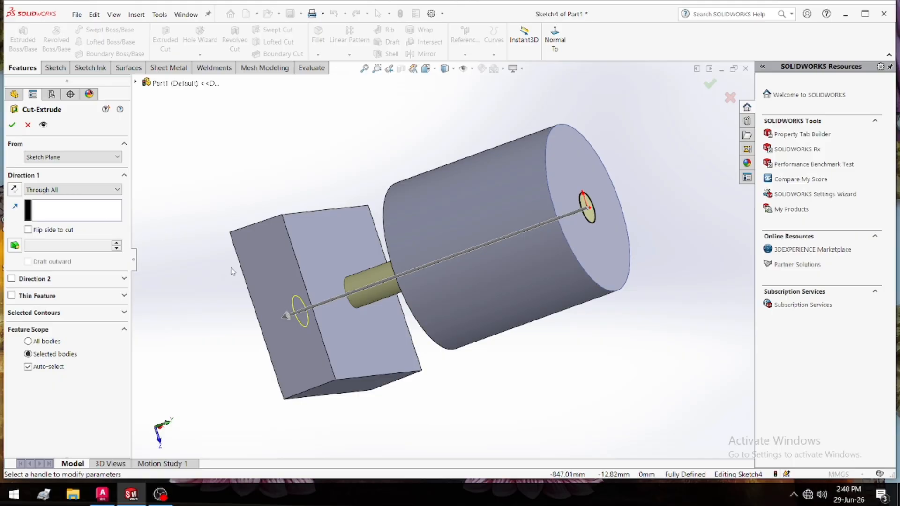
pyautogui.moveTo(231, 271); pyautogui.dragTo(161, 214, button='middle')
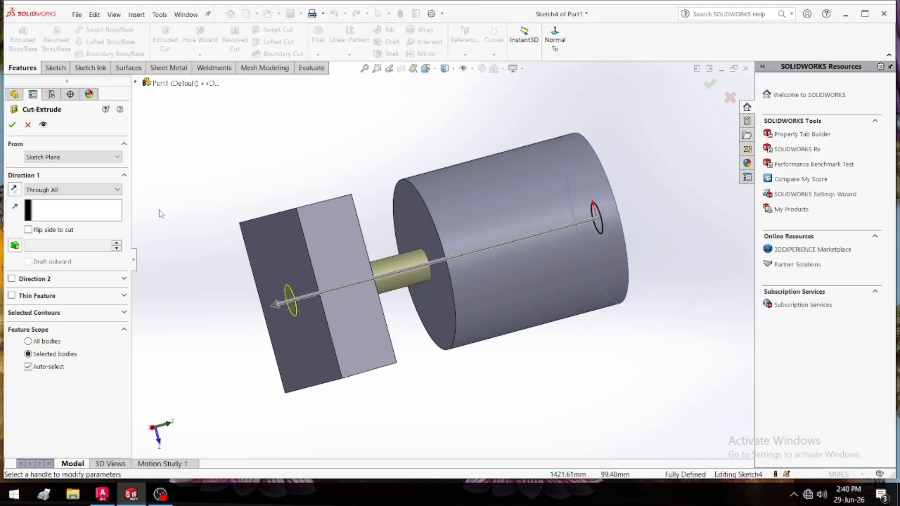
# Set the cut's end condition to Through All - Both and examine its preview in both directions around the cylinder.
pyautogui.click(87, 189)
pyautogui.click(87, 216)
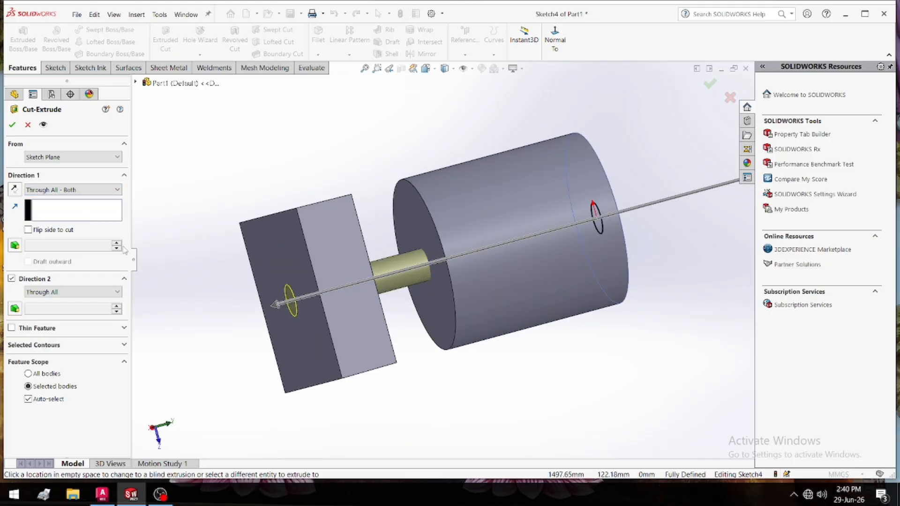
pyautogui.click(363, 69)
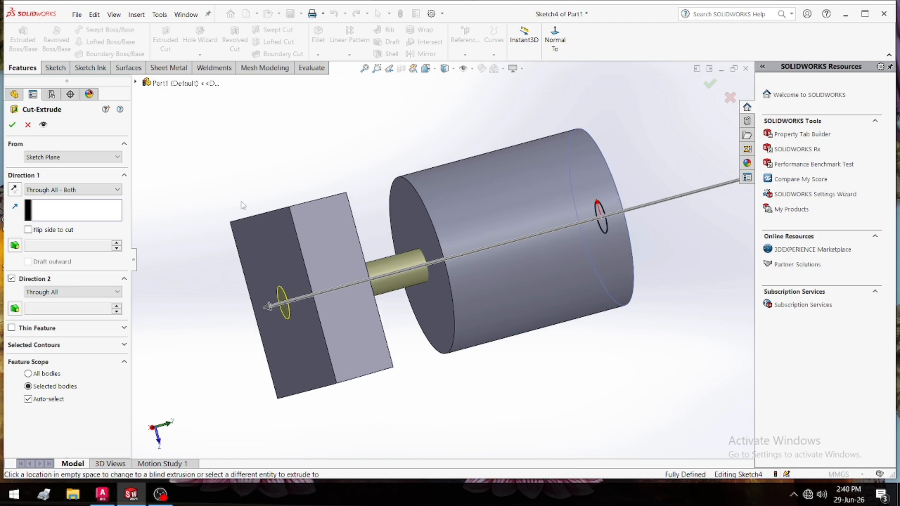
pyautogui.click(363, 68)
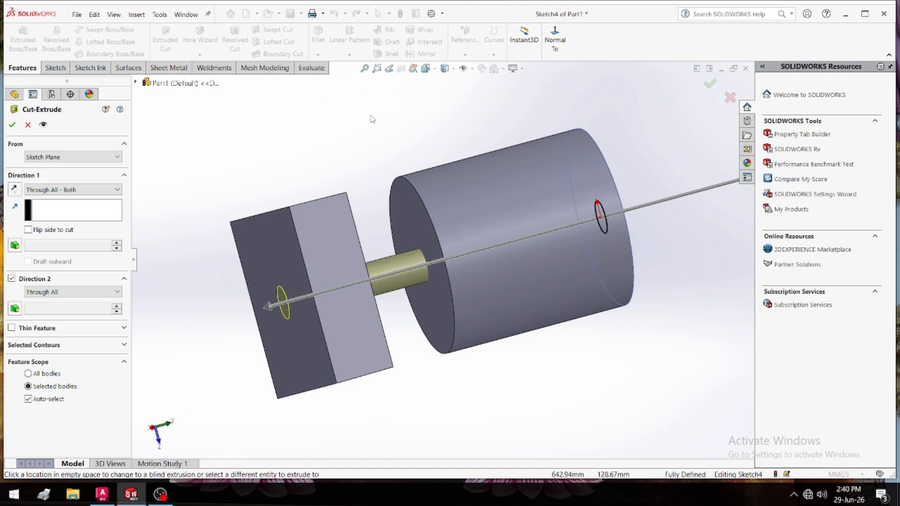
pyautogui.scroll(4, 373, 155)
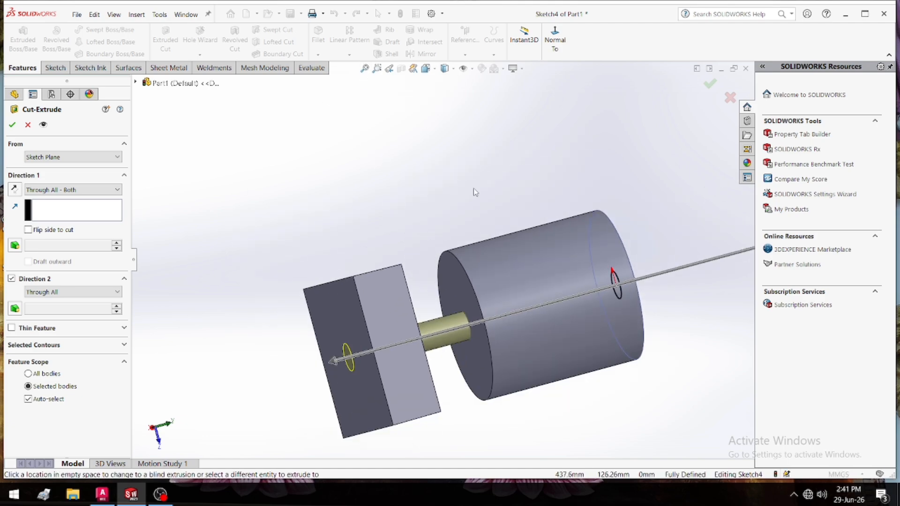
pyautogui.scroll(-2, 462, 216)
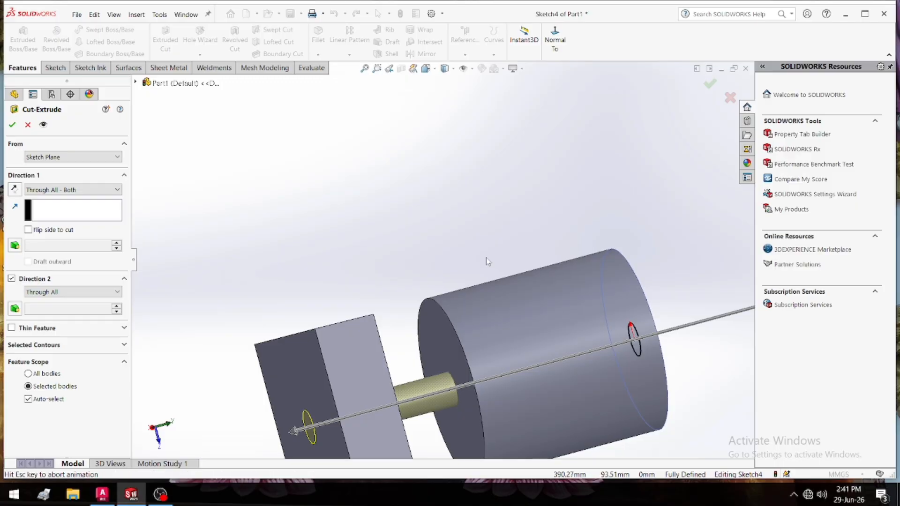
pyautogui.scroll(2, 481, 256)
pyautogui.scroll(-5, 574, 285)
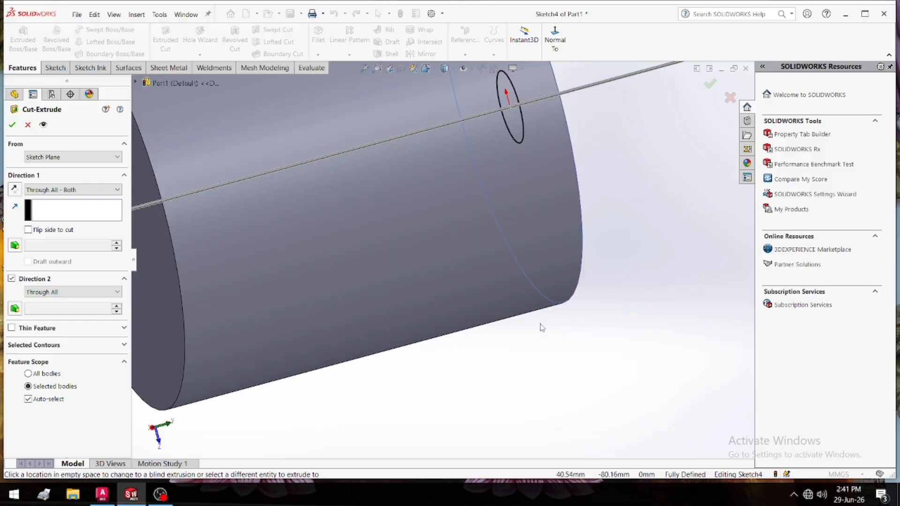
pyautogui.scroll(5, 541, 327)
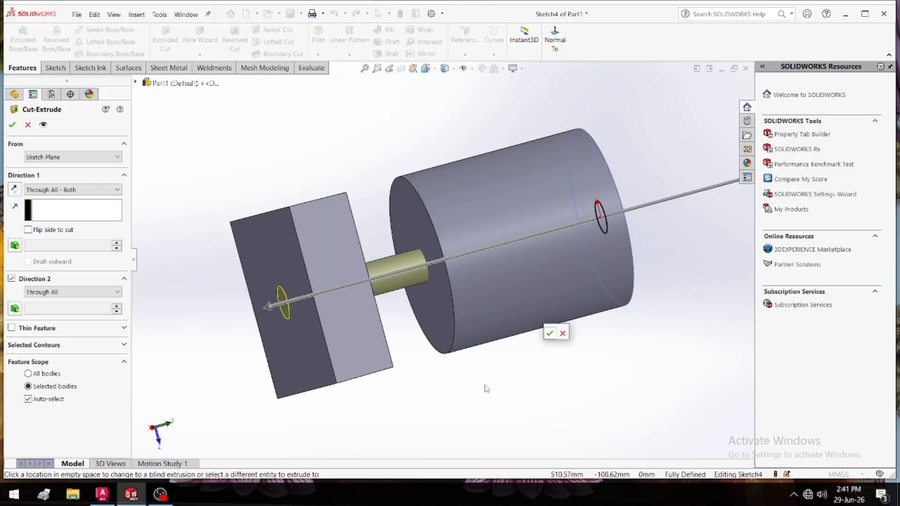
# Try the Up To Next end condition for Direction 1 of the cut and inspect the preview.
pyautogui.click(86, 190)
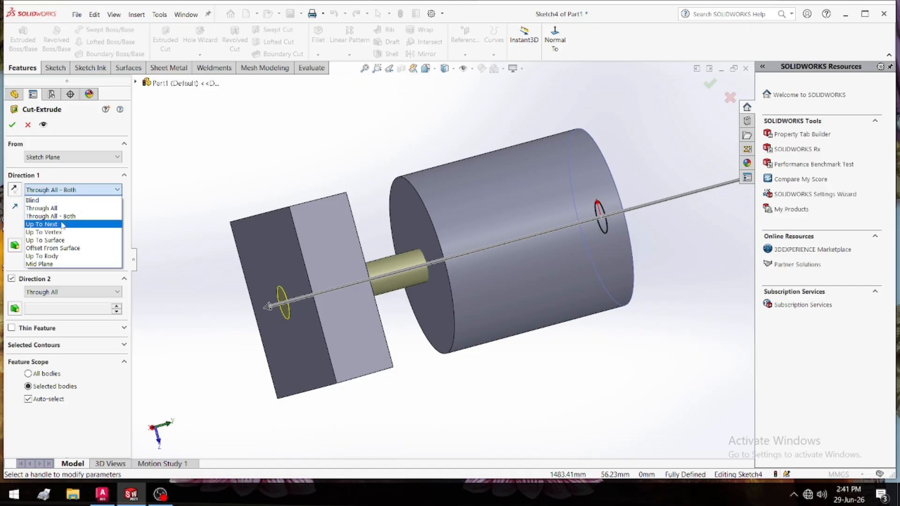
pyautogui.click(60, 225)
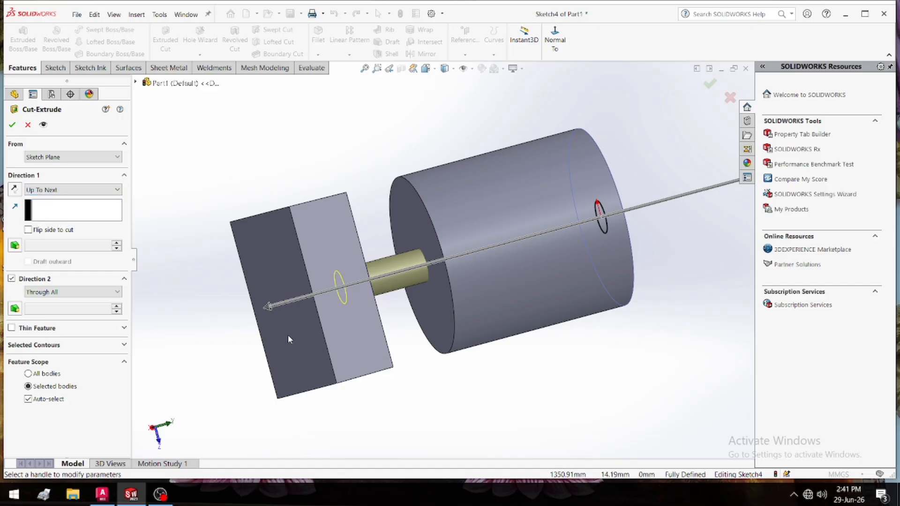
pyautogui.moveTo(290, 340); pyautogui.dragTo(253, 349, button='middle')
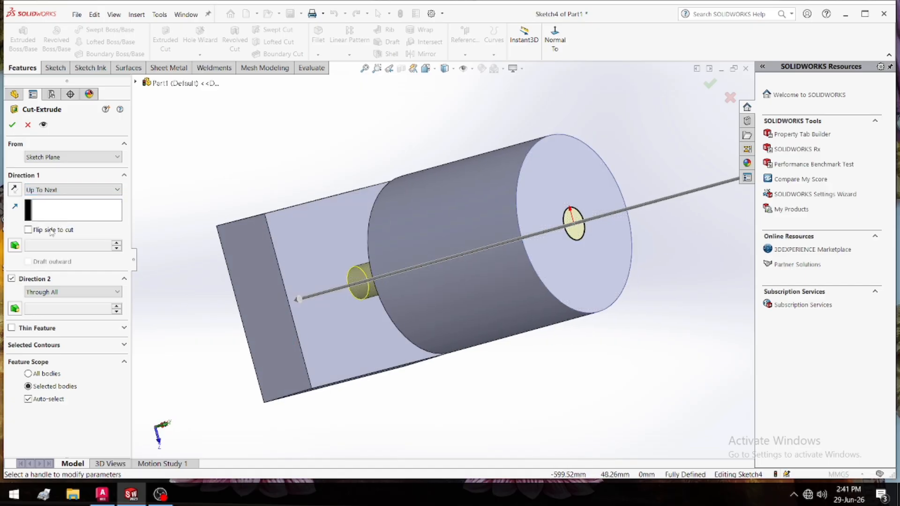
# Set Direction 1 of the cut to Up To Surface with the block's top face as the target, and finish the cut.
pyautogui.click(71, 190)
pyautogui.click(58, 237)
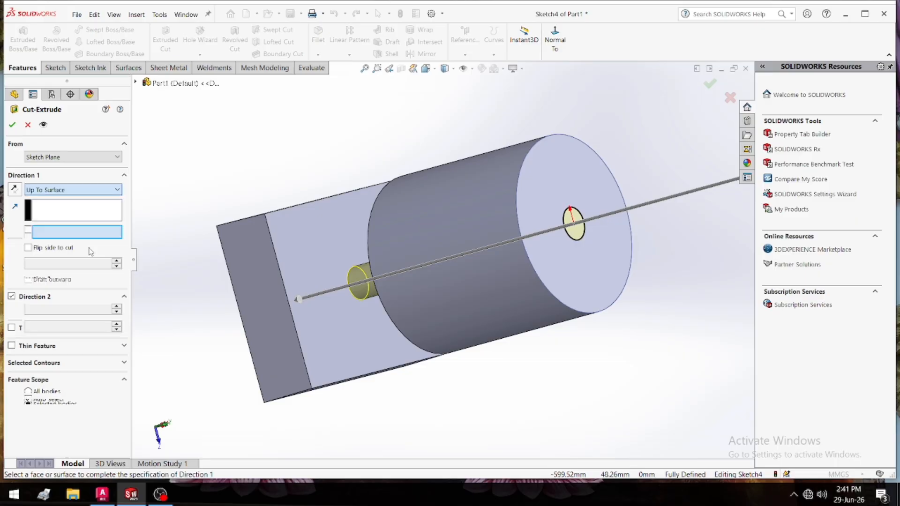
pyautogui.click(311, 285)
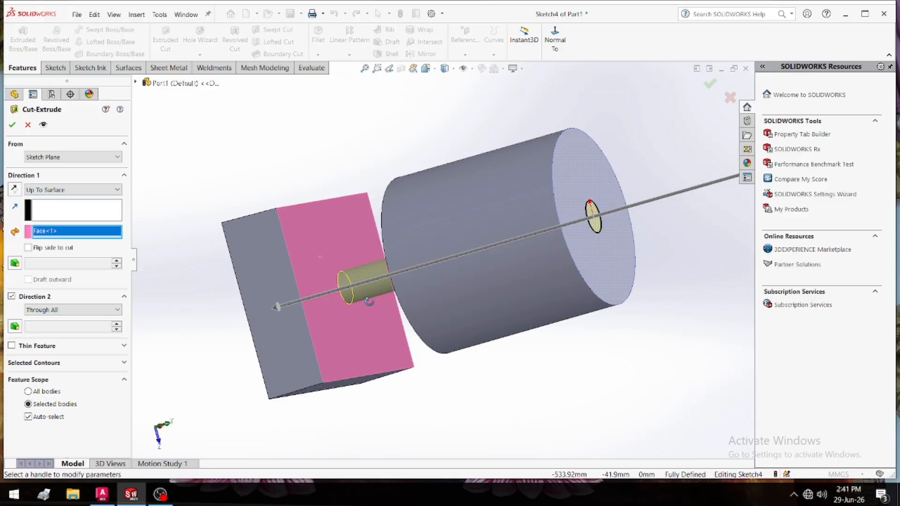
pyautogui.moveTo(369, 301); pyautogui.dragTo(359, 331, button='middle')
pyautogui.scroll(-2, 359, 332)
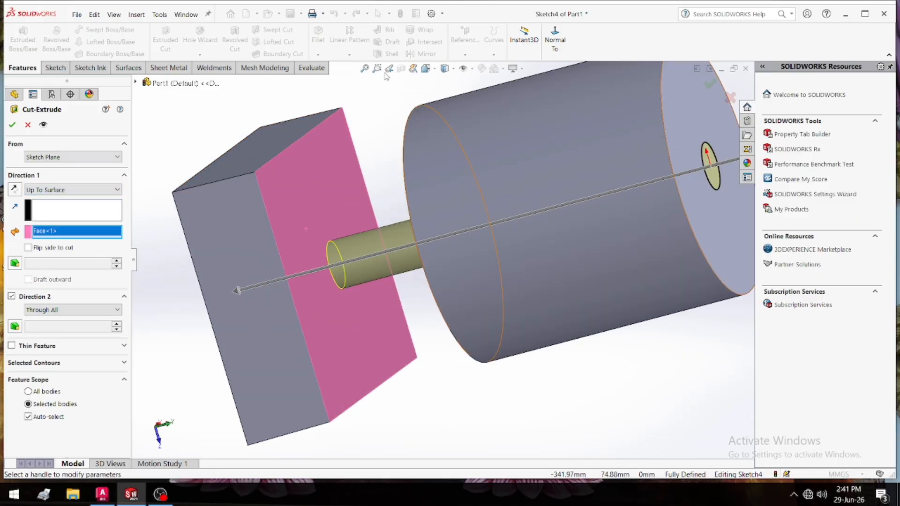
pyautogui.click(12, 124)
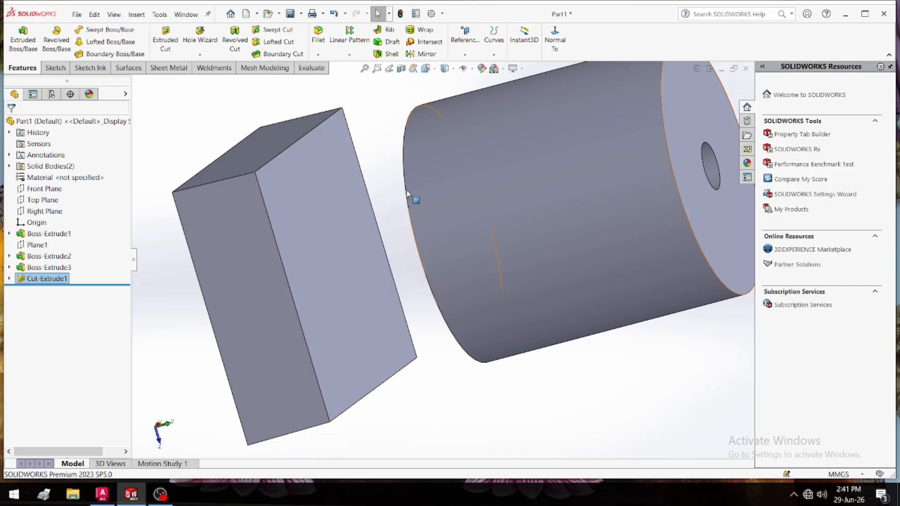
# Edit the existing Up To Surface cut and clear the block face selected as its Direction 1 target.
pyautogui.click(364, 68)
pyautogui.moveTo(485, 243); pyautogui.dragTo(454, 301, button='middle')
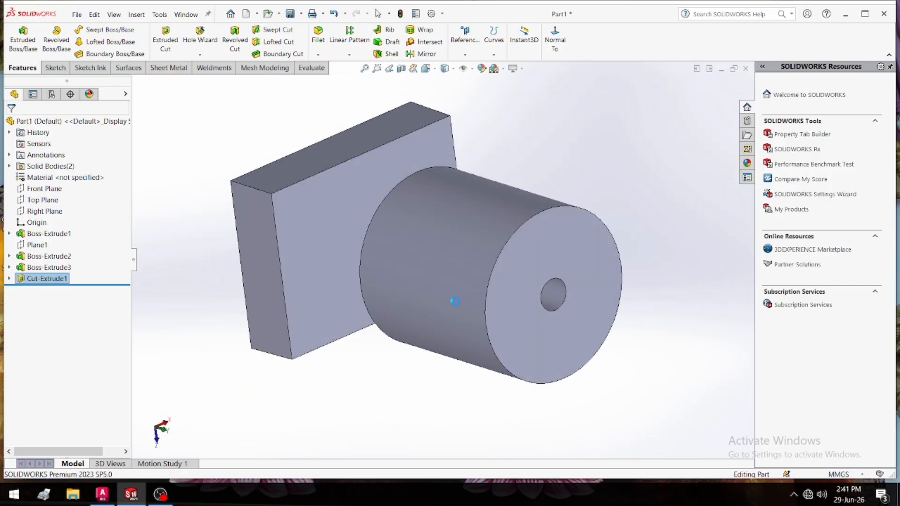
pyautogui.click(55, 281)
pyautogui.click(62, 252)
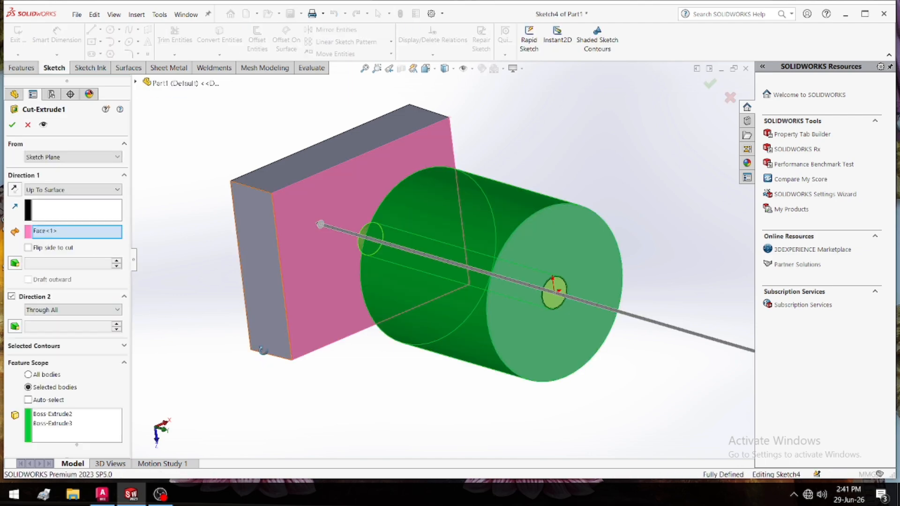
pyautogui.moveTo(144, 315); pyautogui.dragTo(203, 303, button='middle')
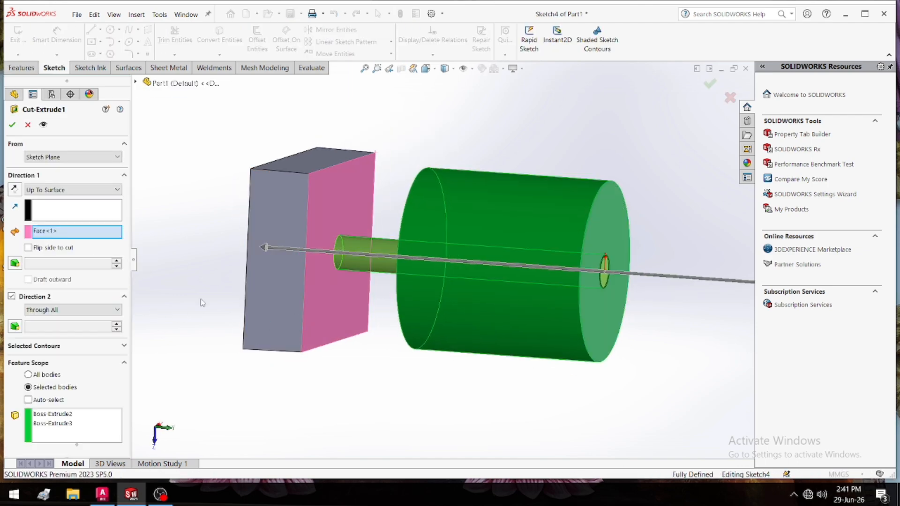
pyautogui.rightClick(73, 237)
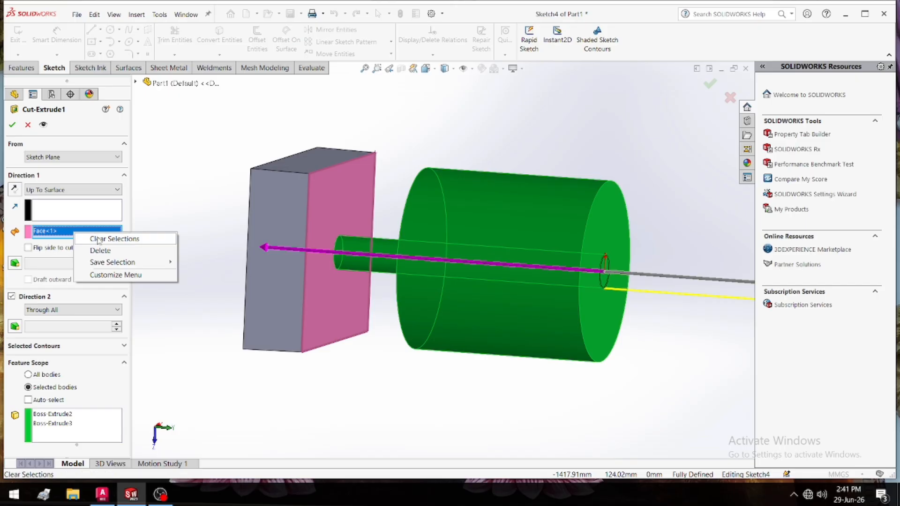
pyautogui.click(135, 234)
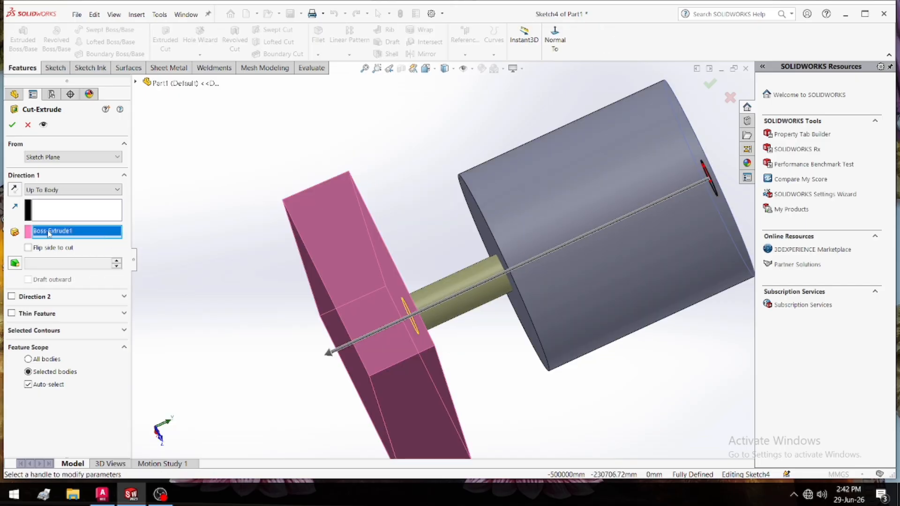
# Set Direction 1 of the cut to Up To Body with the block as the target body, finish the cut and inspect the hole.
pyautogui.click(47, 190)
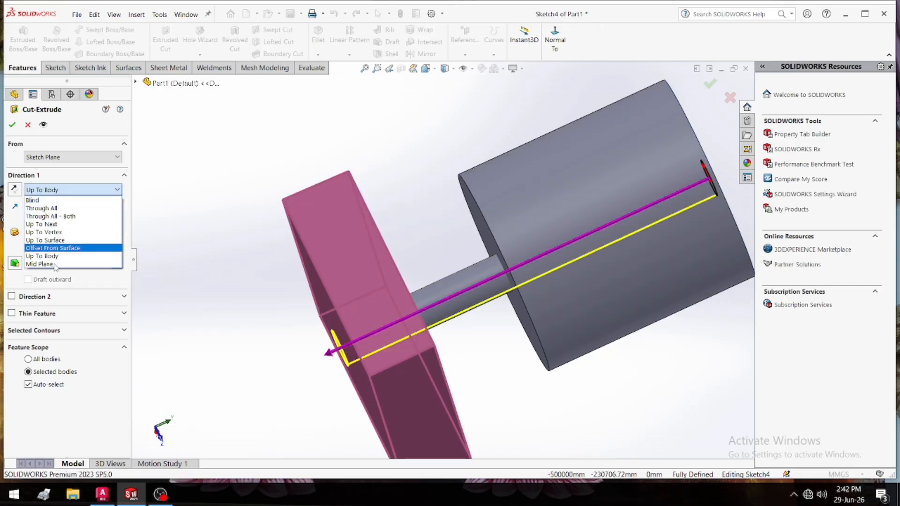
pyautogui.click(62, 257)
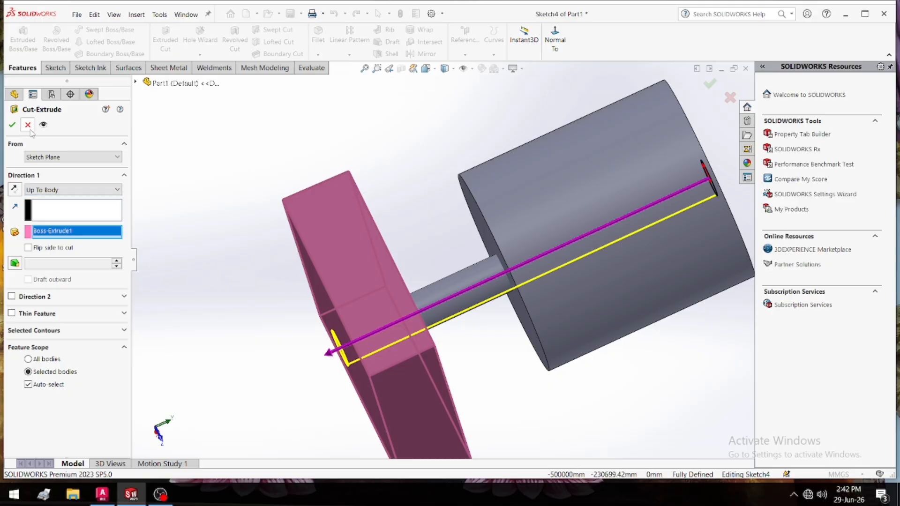
pyautogui.click(14, 126)
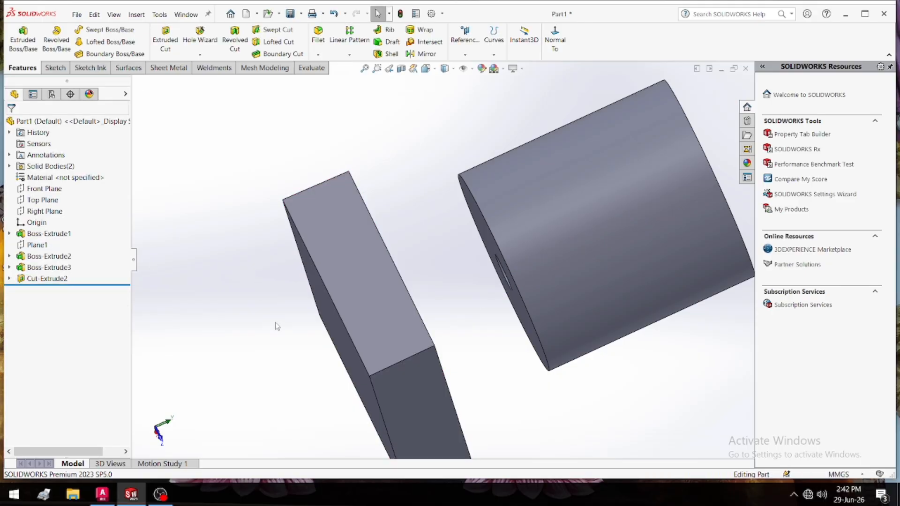
pyautogui.moveTo(276, 326); pyautogui.dragTo(282, 227, button='middle')
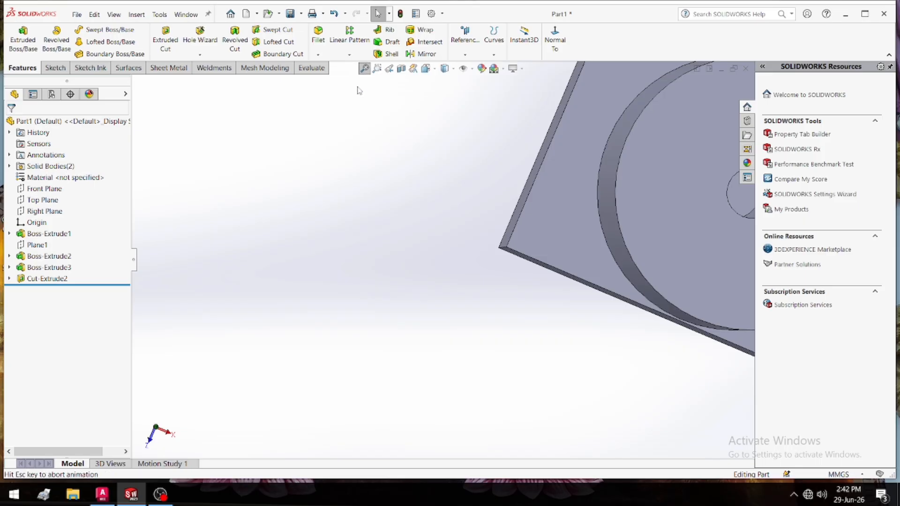
pyautogui.click(365, 68)
pyautogui.moveTo(378, 203); pyautogui.dragTo(365, 187, button='middle')
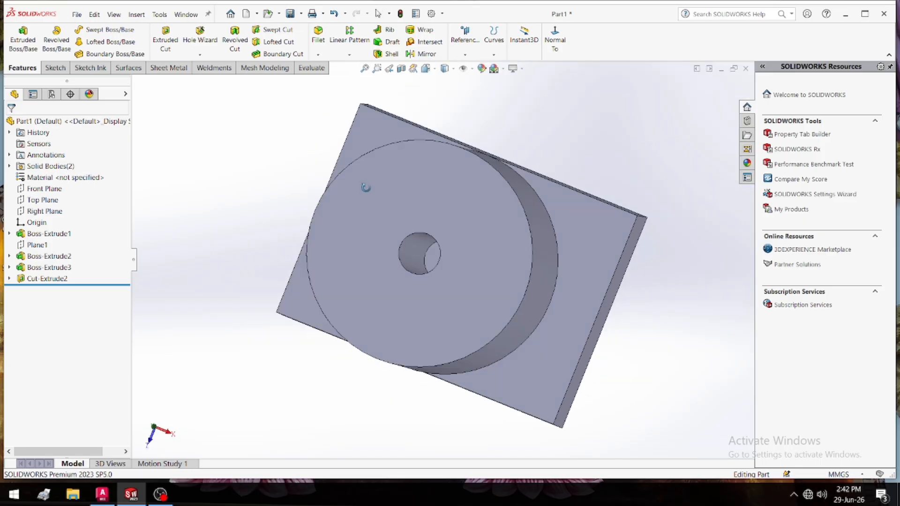